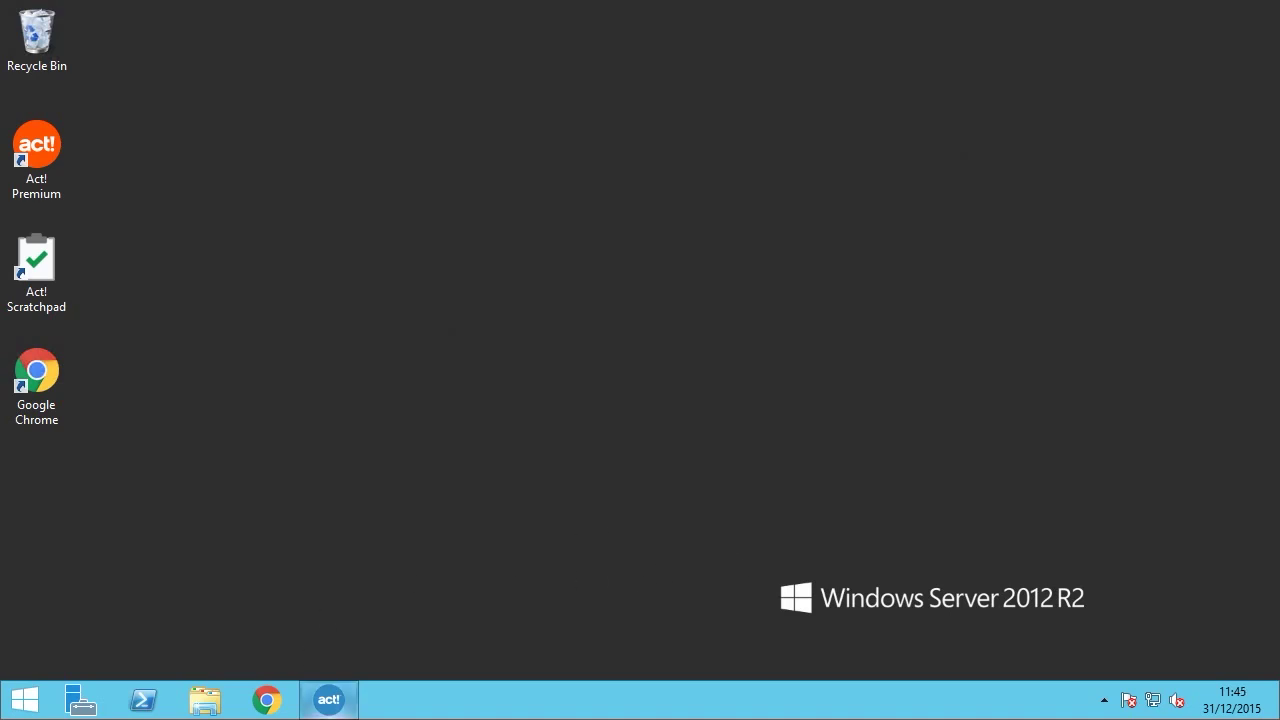
Bring Act! forward and reach the Synchronisation Panel's sync set management page, listing 'all'
left_click(331, 705)
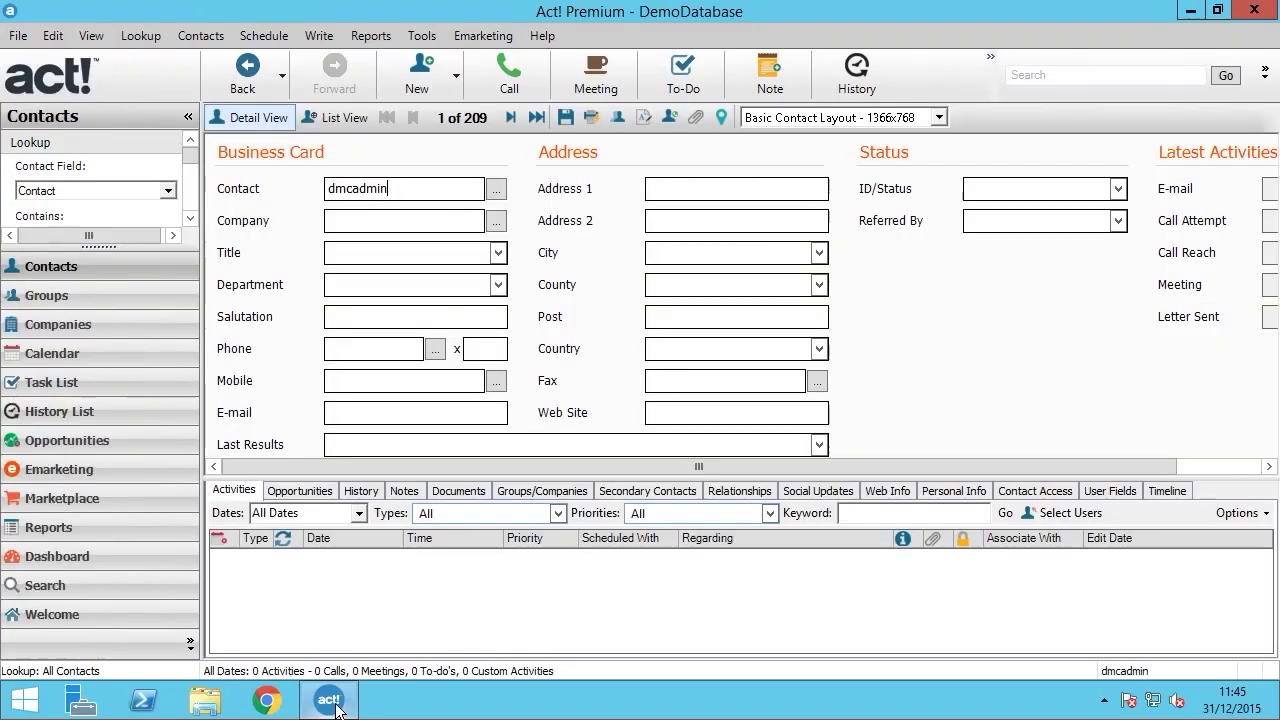
left_click(422, 35)
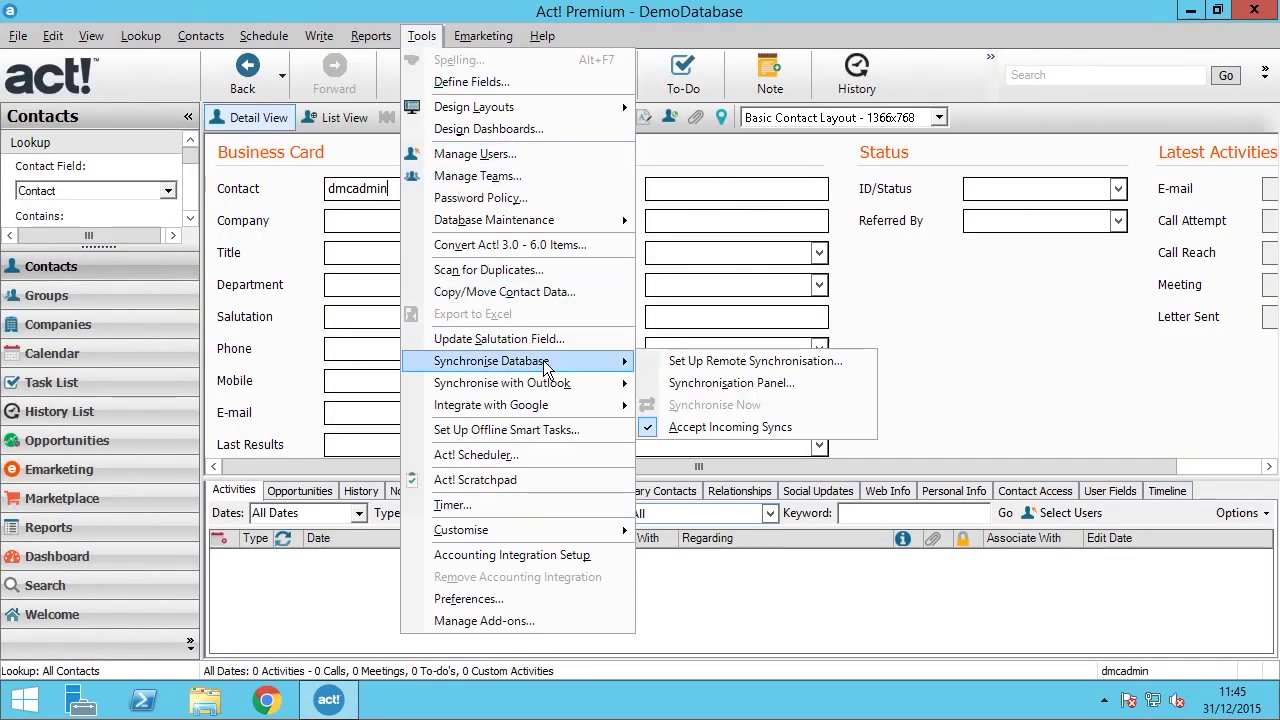
mouse_move(492, 361)
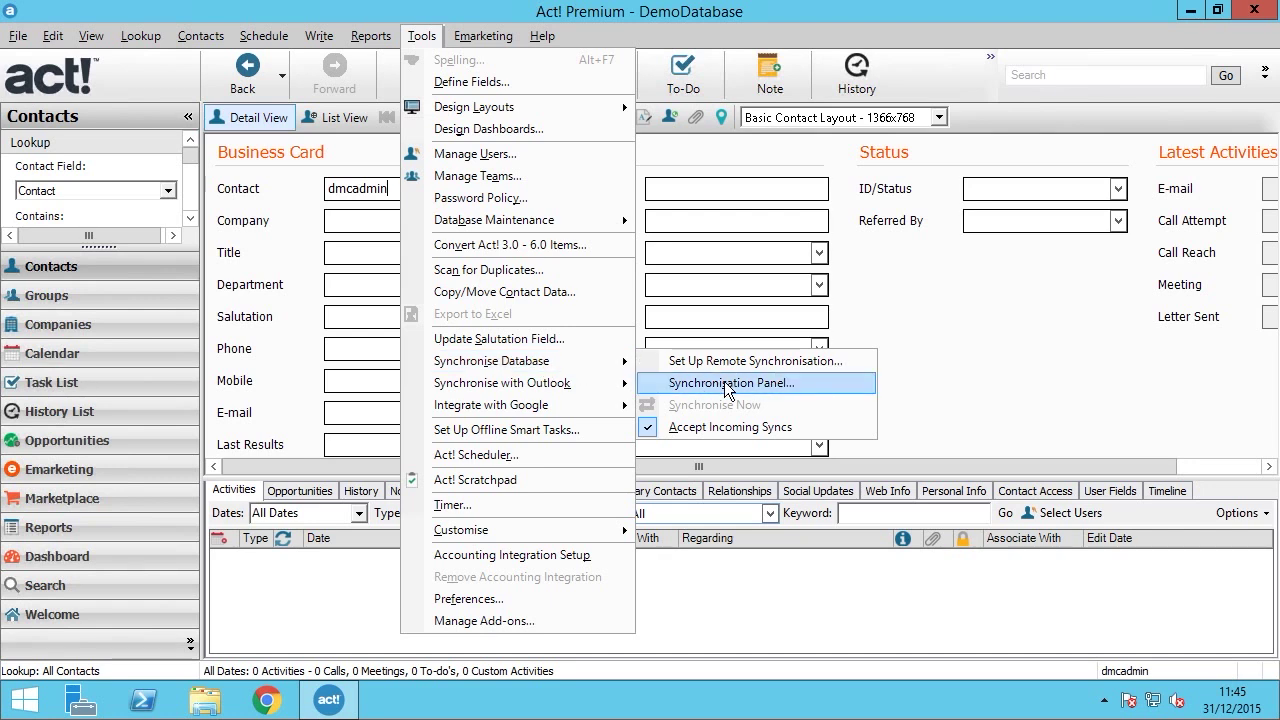
left_click(727, 385)
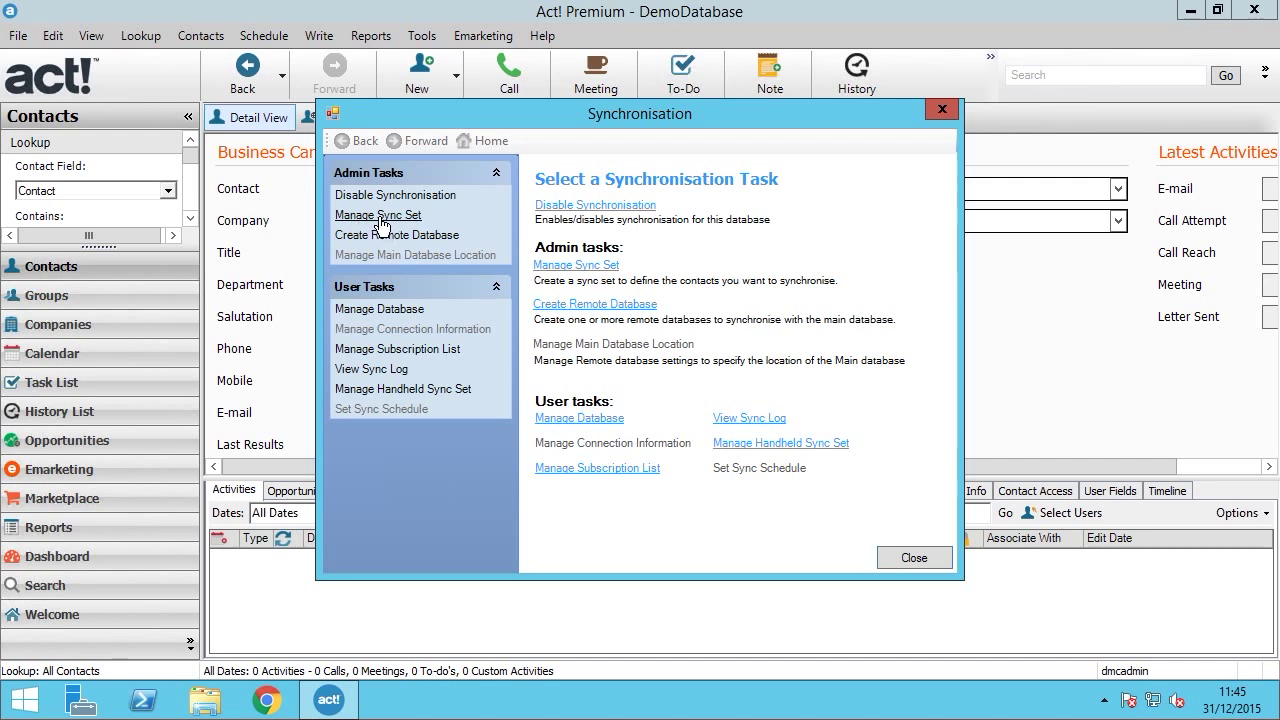
left_click(360, 216)
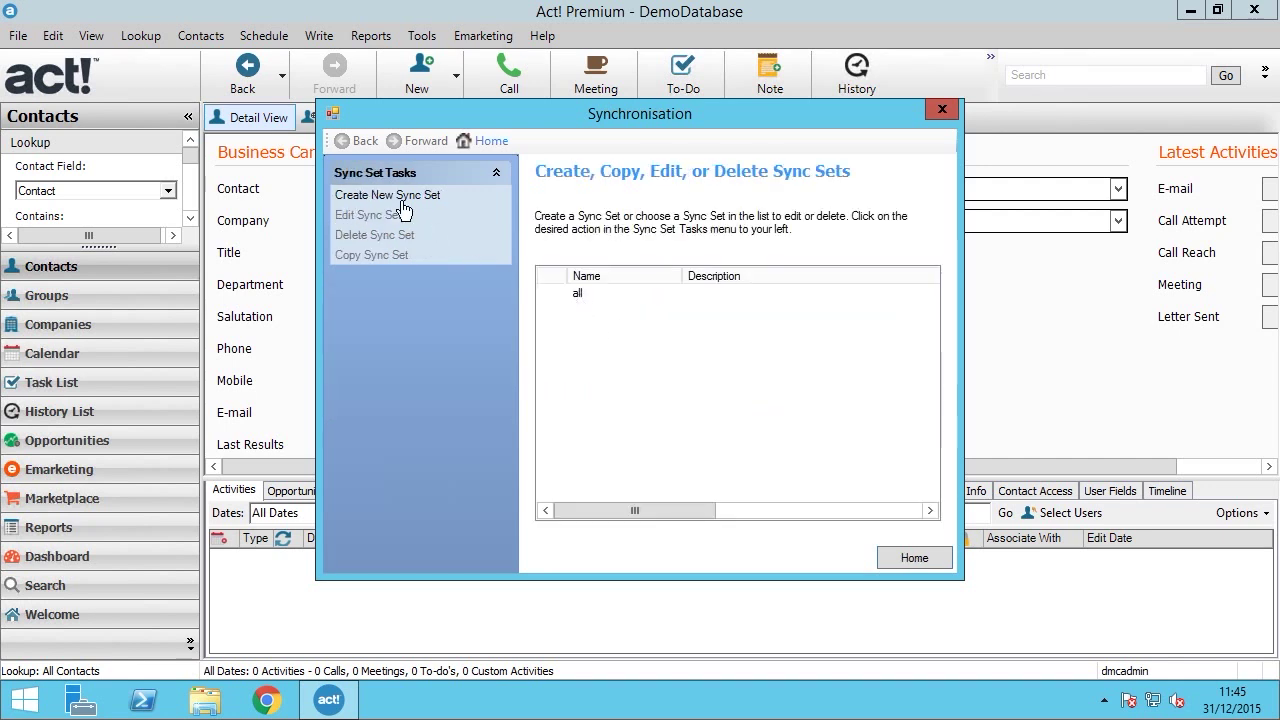
Create an 'All Contacts' sync set for the user that synchronises all 208 available contacts
left_click(365, 196)
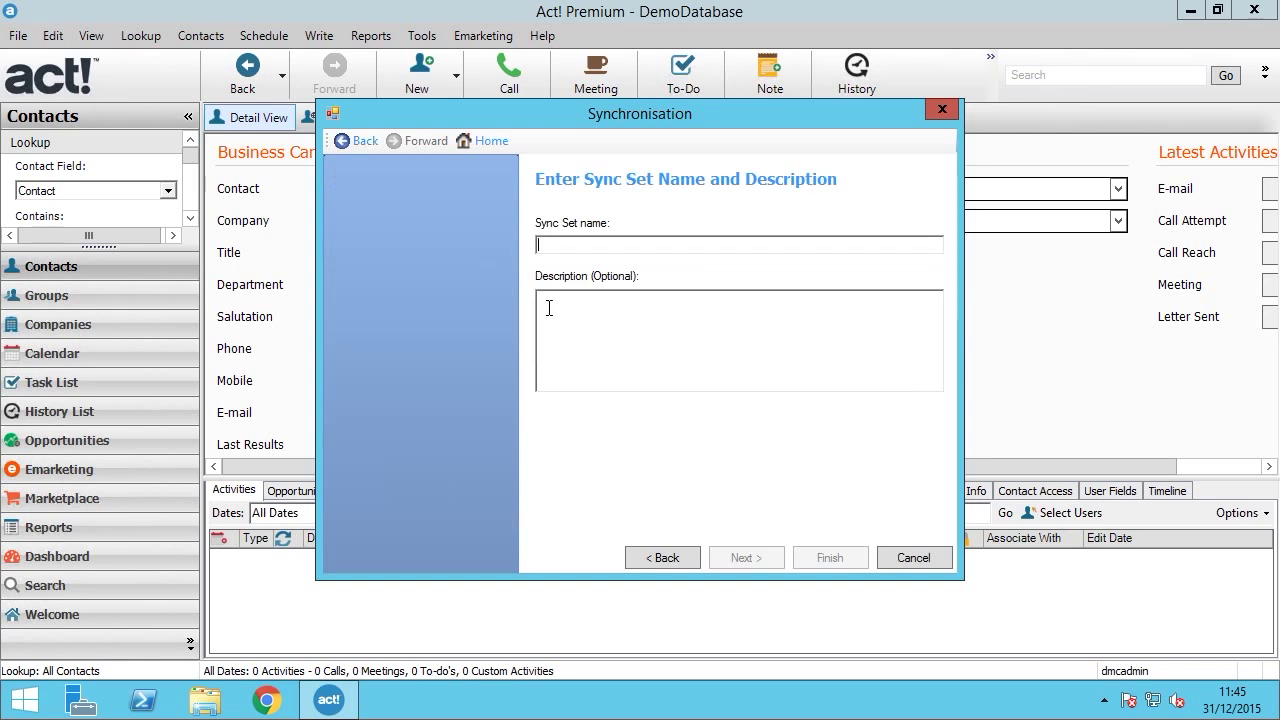
type("All Co")
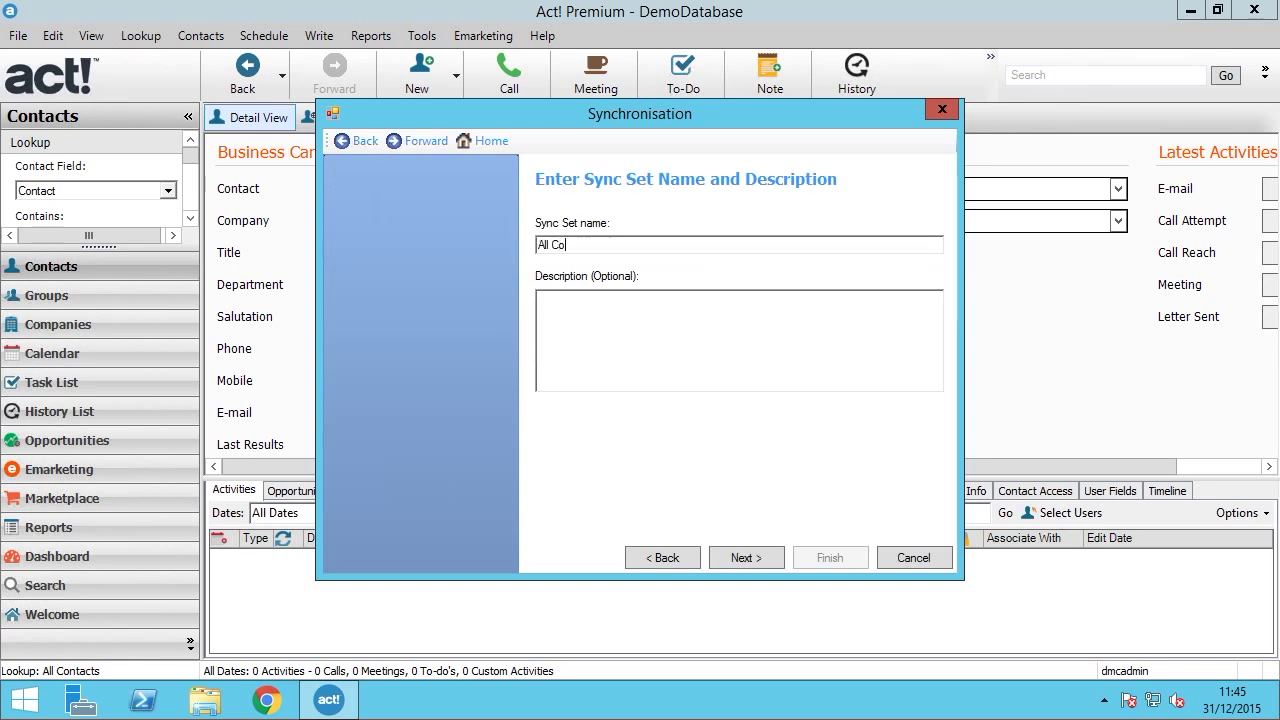
type("ntacts")
left_click(739, 562)
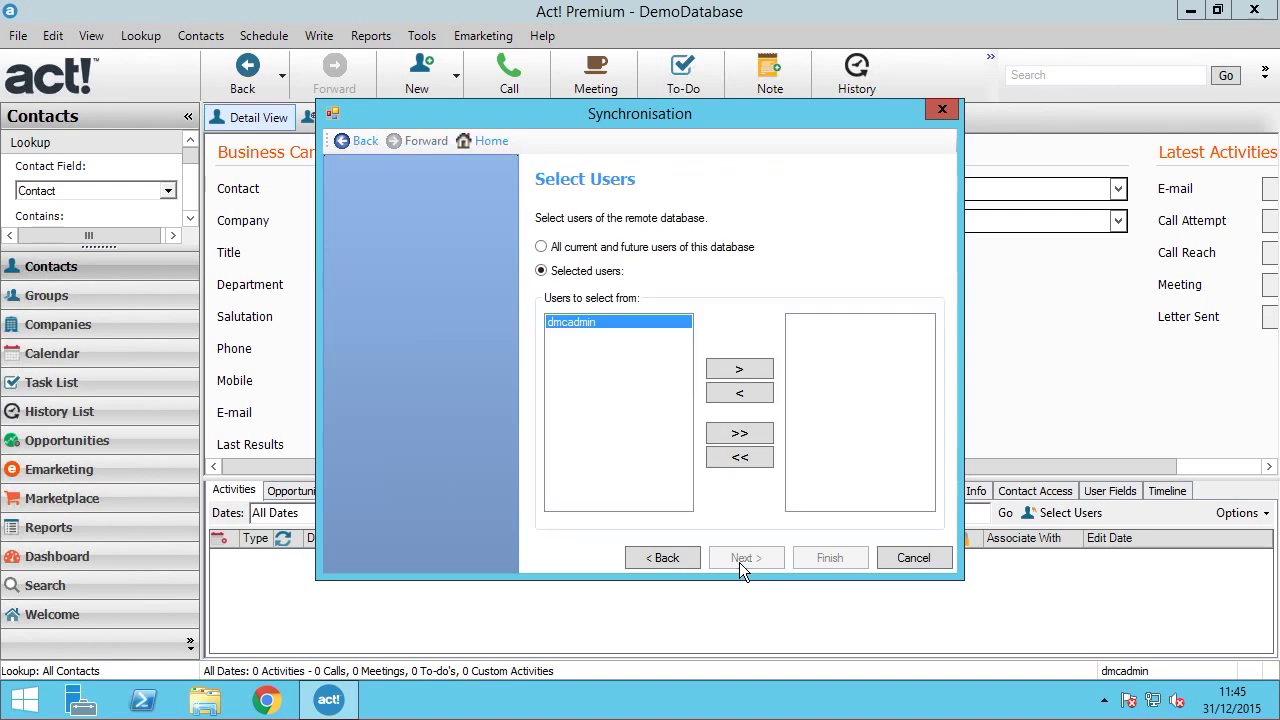
left_click(731, 367)
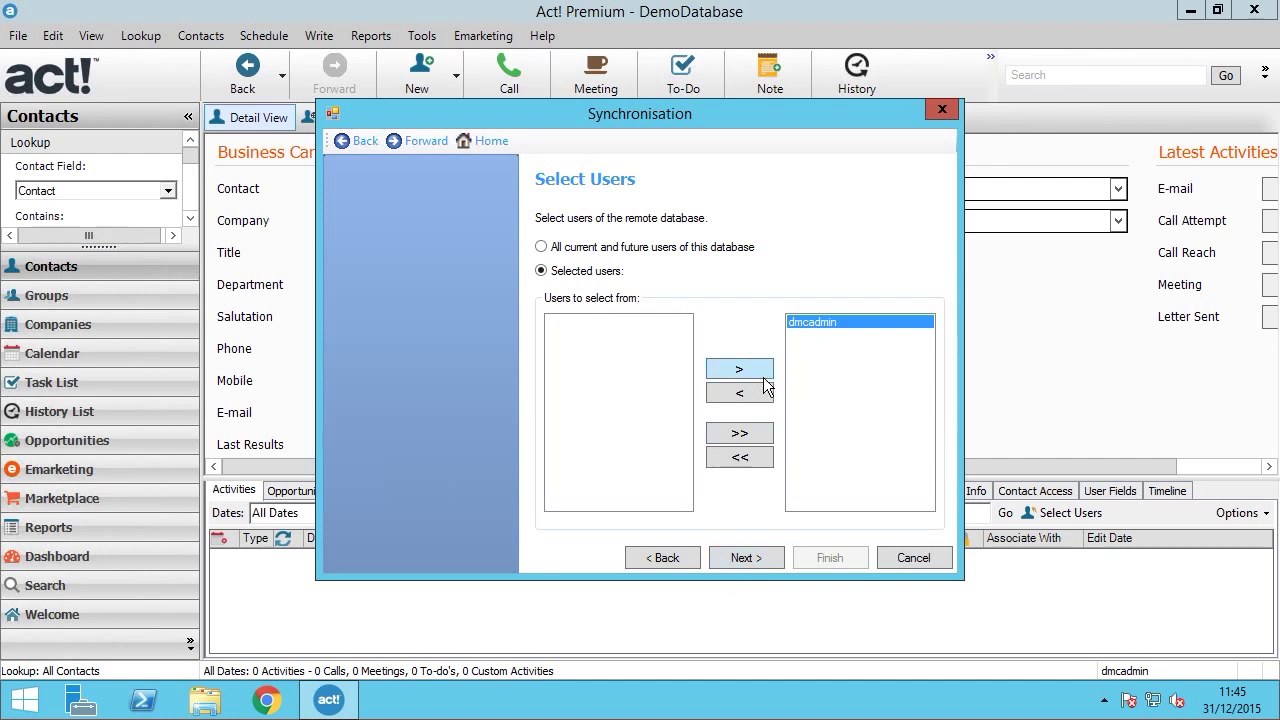
left_click(749, 559)
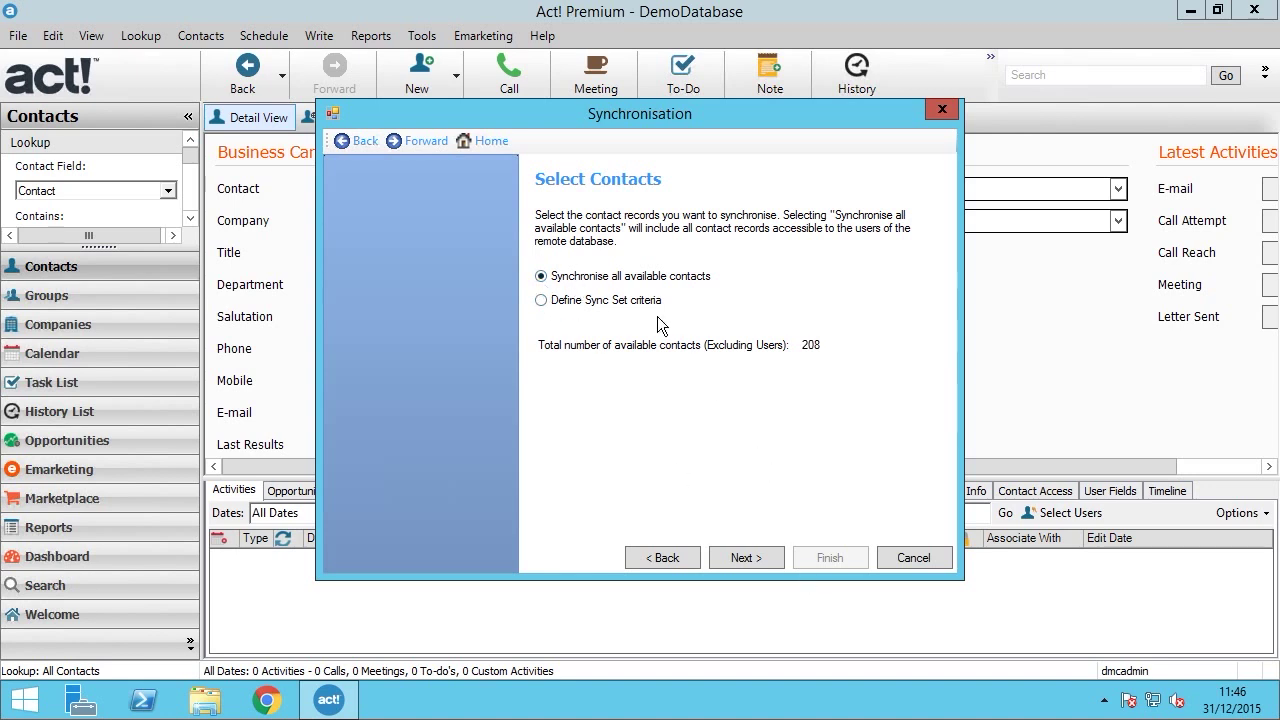
left_click(756, 557)
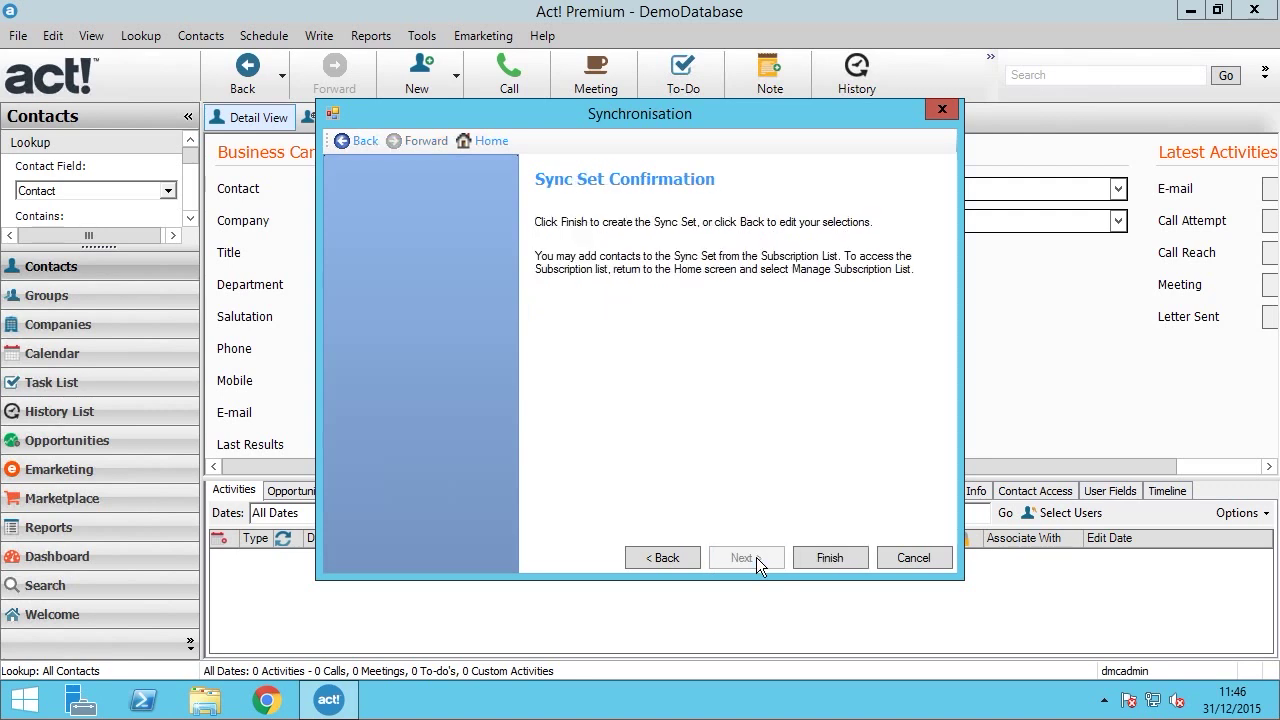
left_click(810, 555)
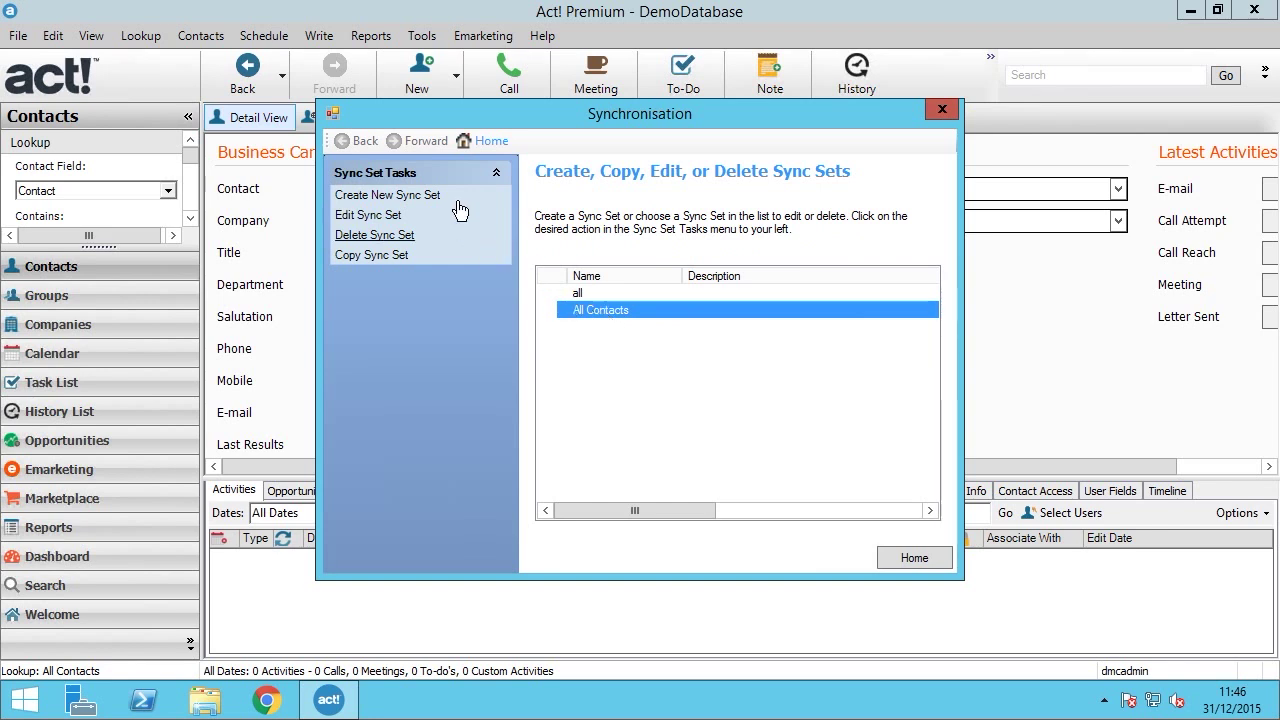
left_click(473, 142)
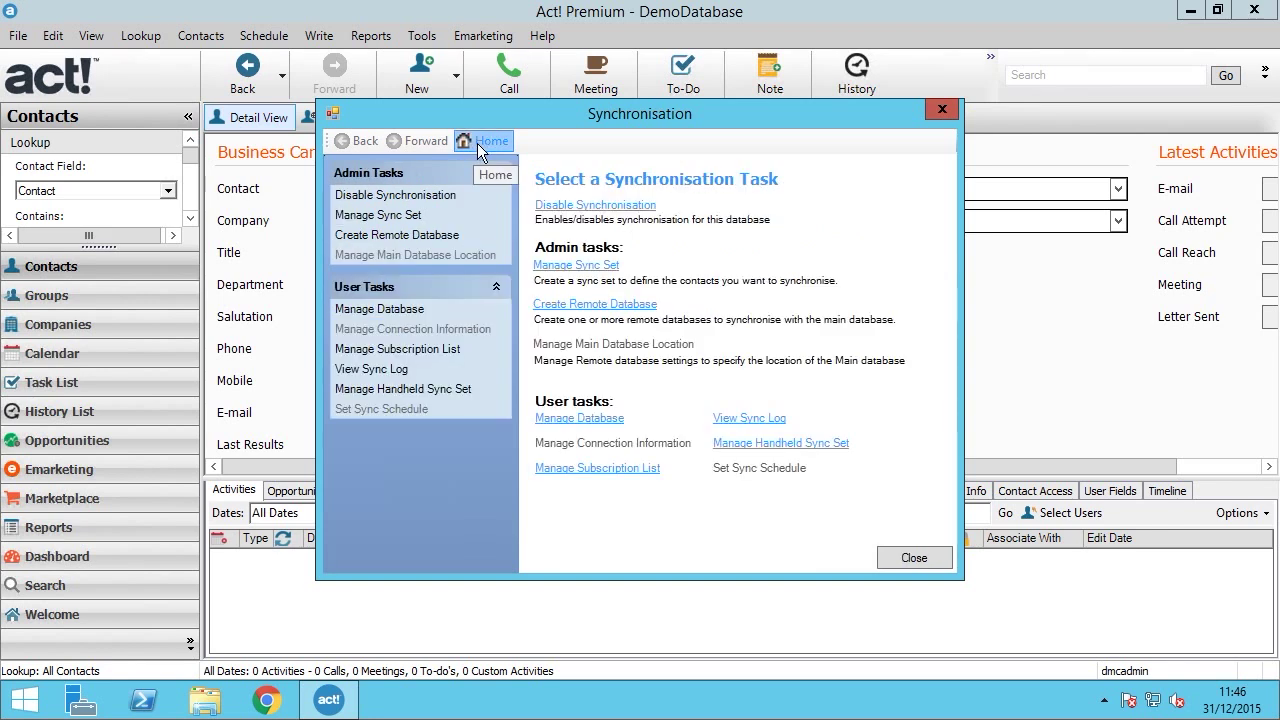
Start one remote database named DMC_Test_New on the Desktop using the All Contacts sync set
left_click(424, 240)
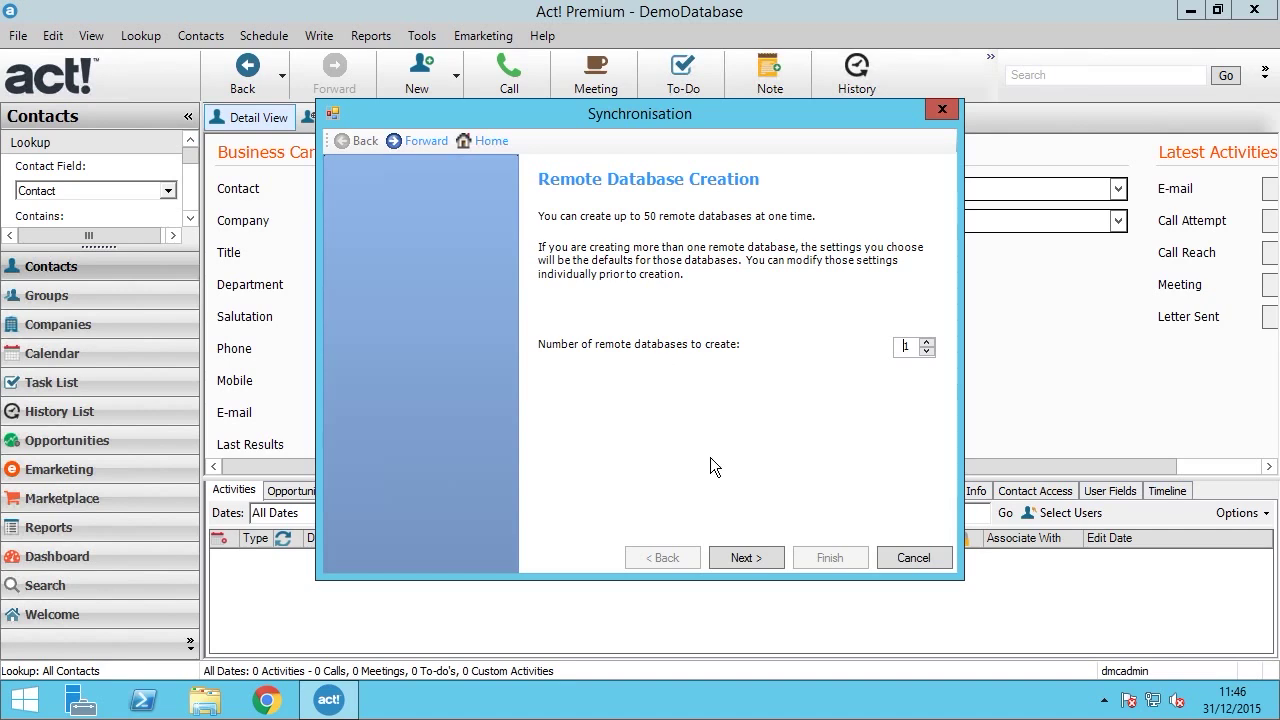
left_click(746, 557)
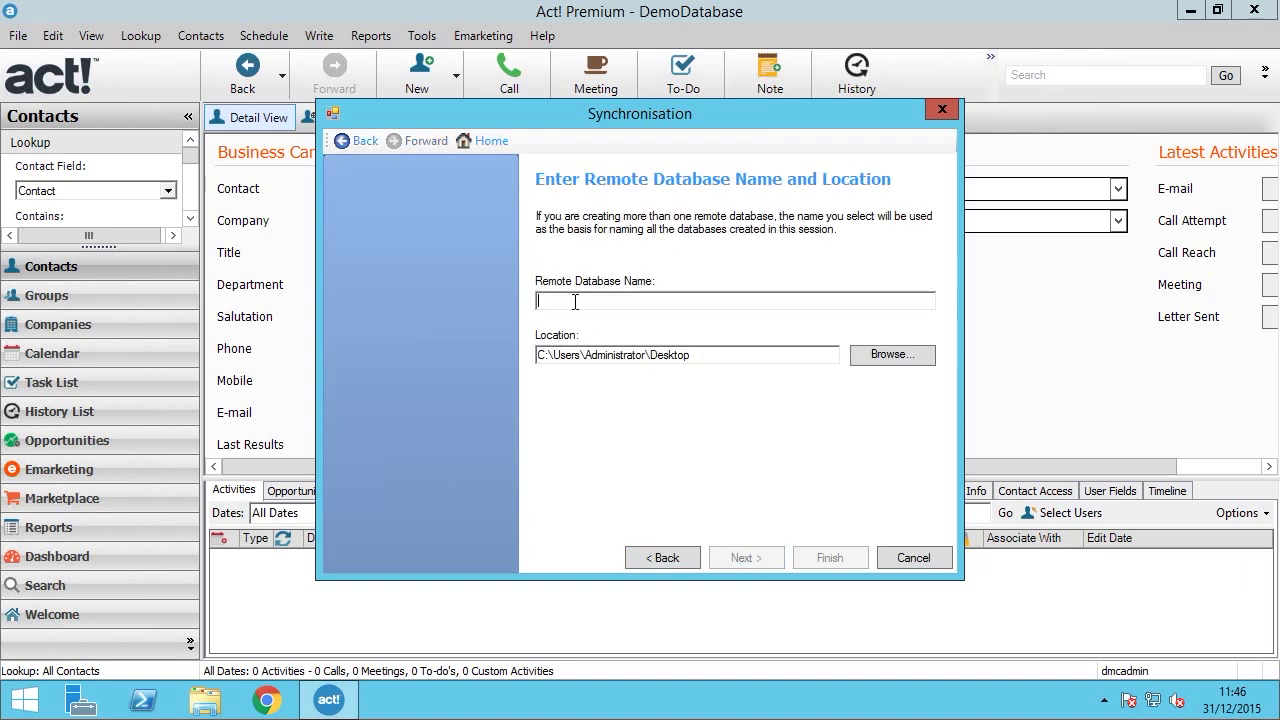
type("DMC")
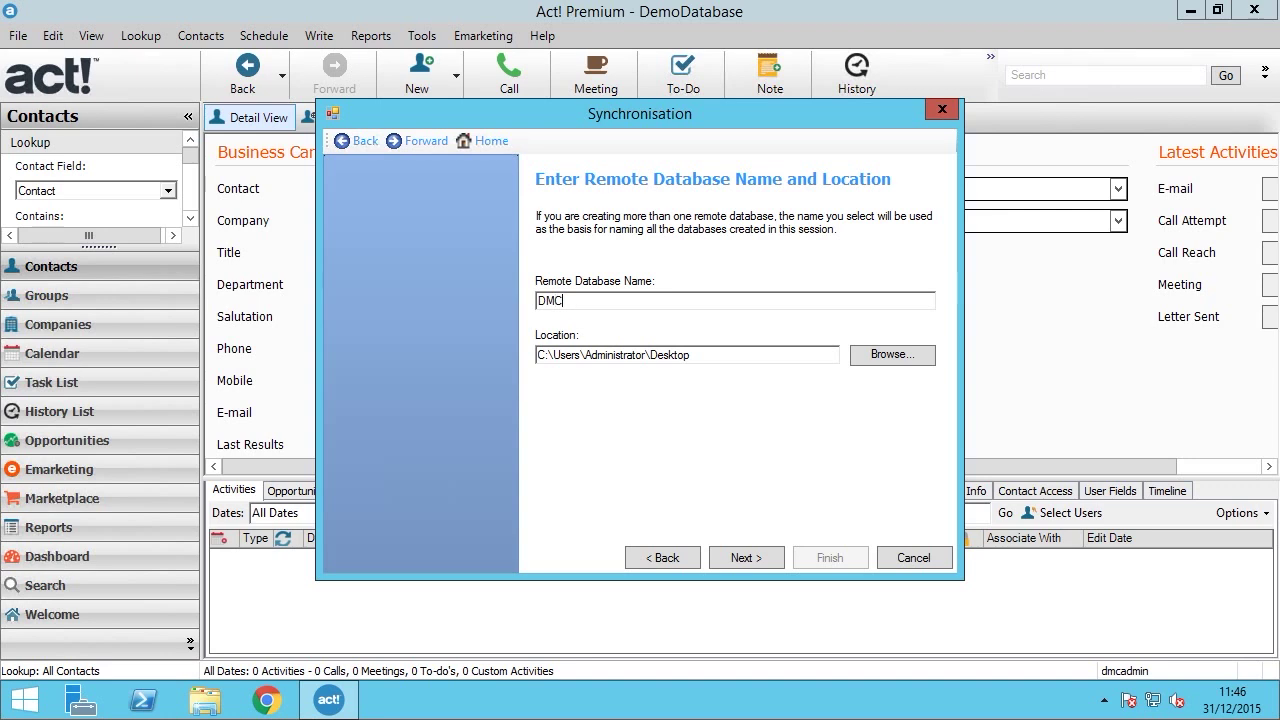
type("_")
type("Test")
type("_")
type("New")
left_click(754, 557)
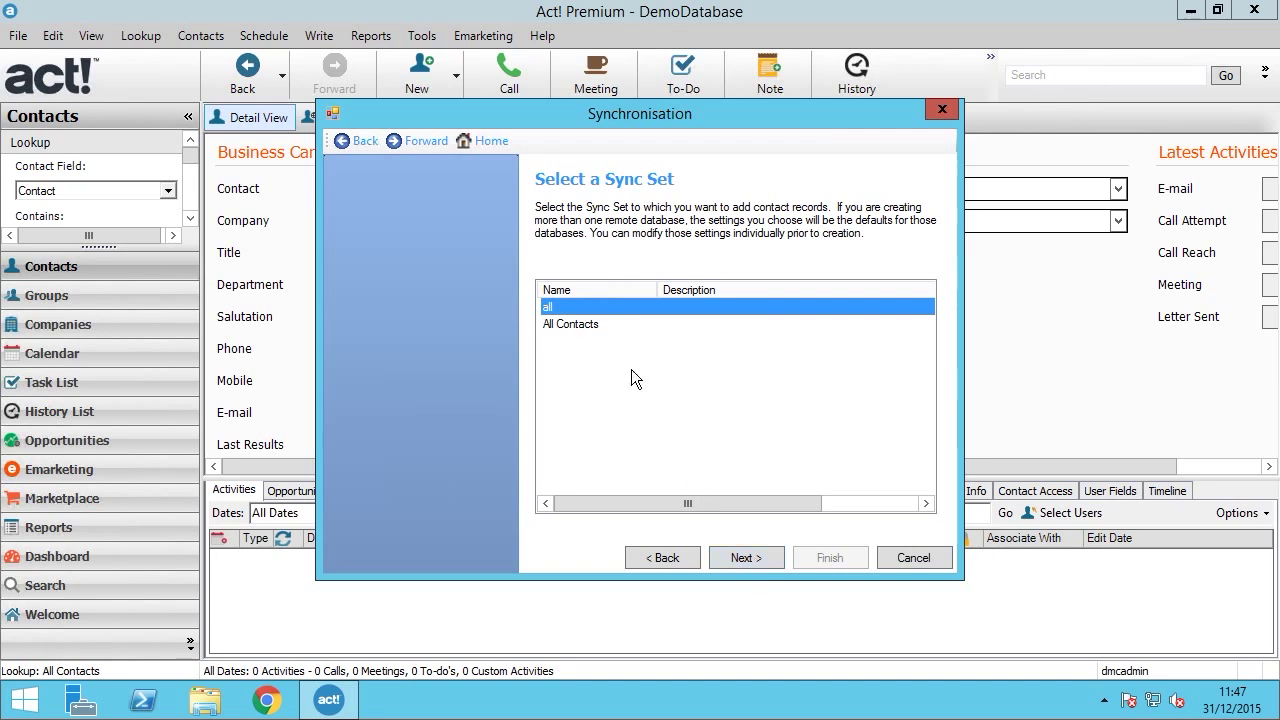
left_click(559, 323)
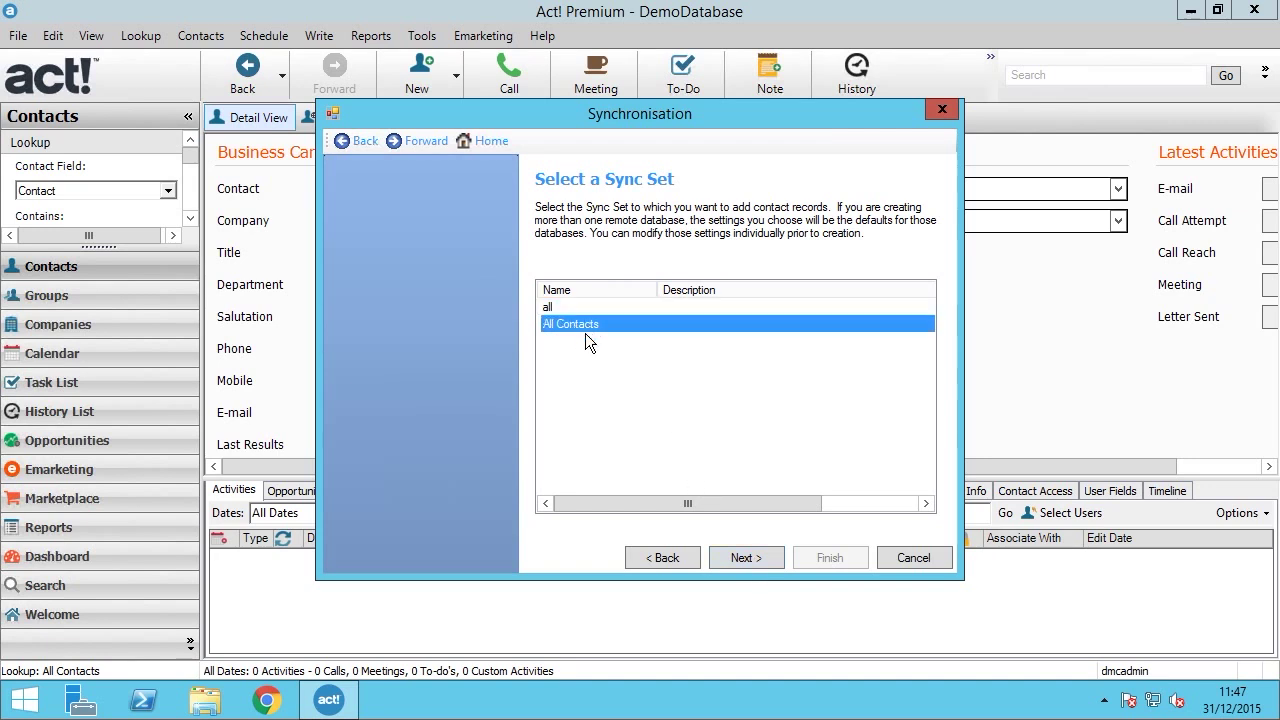
Set the sync reminder to 90 days after the 100-day value is rejected by a warning
left_click(755, 559)
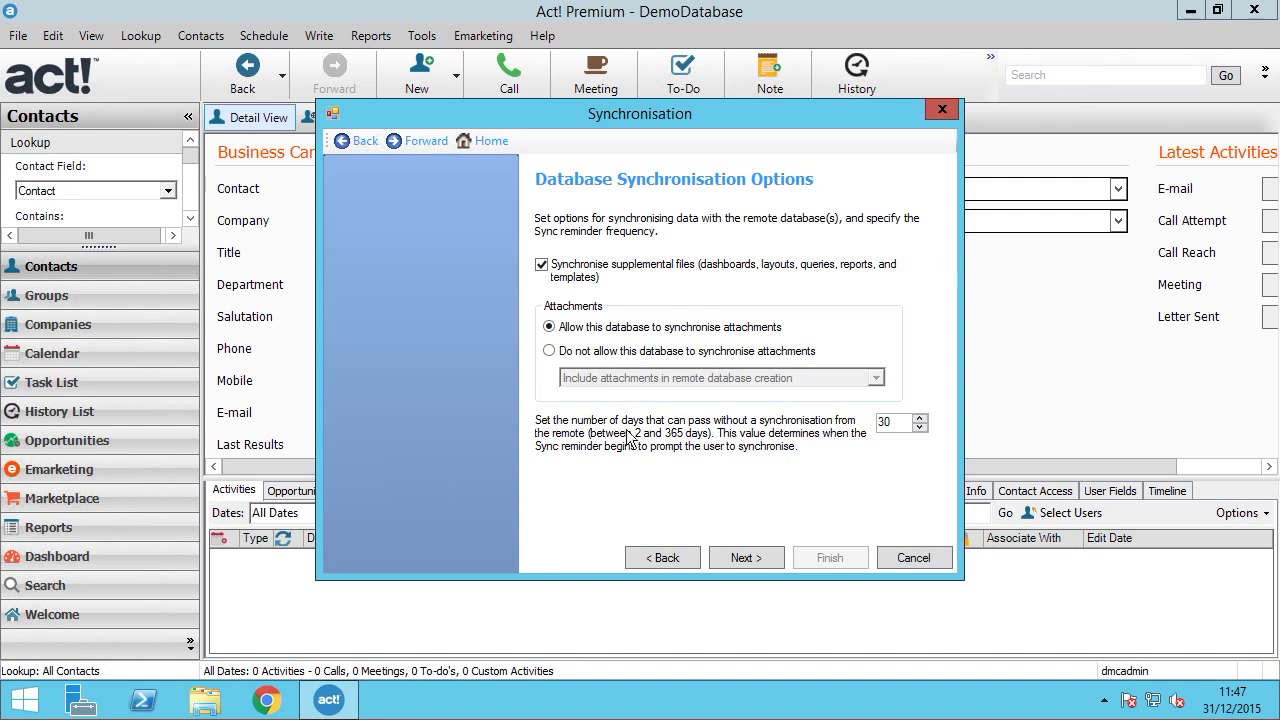
left_click(886, 426)
left_click_drag(894, 421, 865, 424)
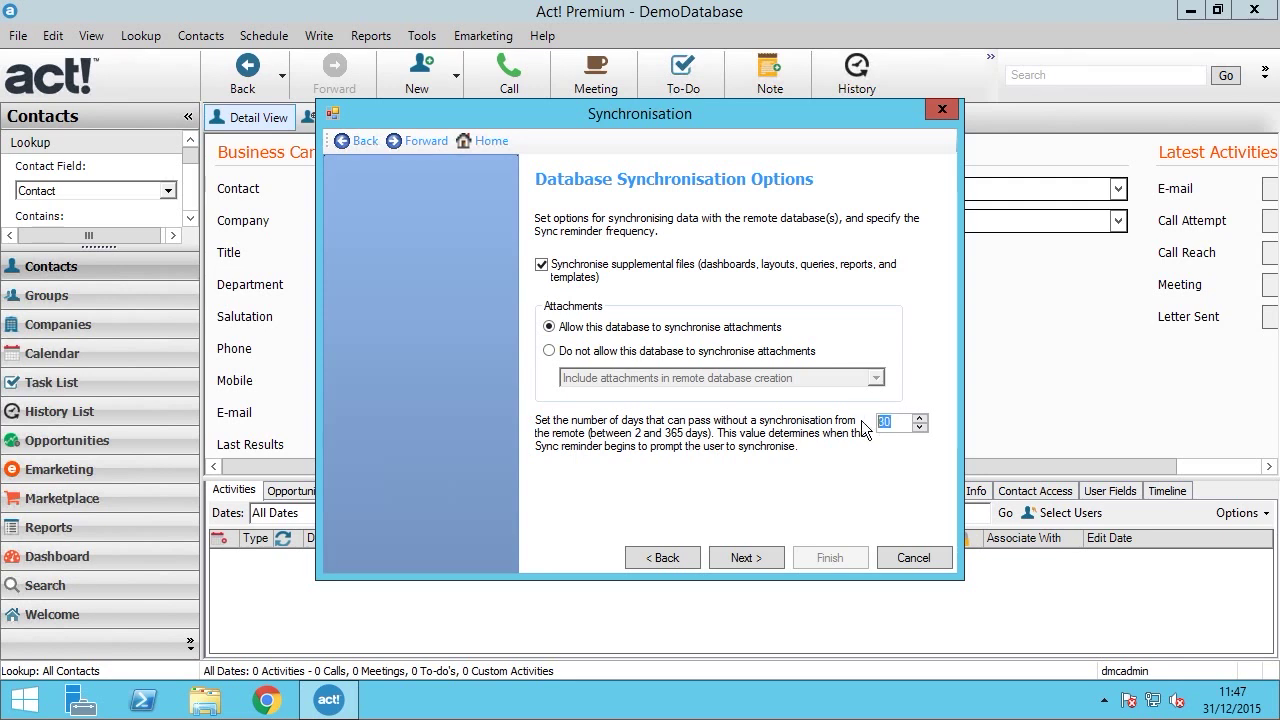
type("90")
key("BackSpace")
key("BackSpace")
type("100")
left_click(767, 559)
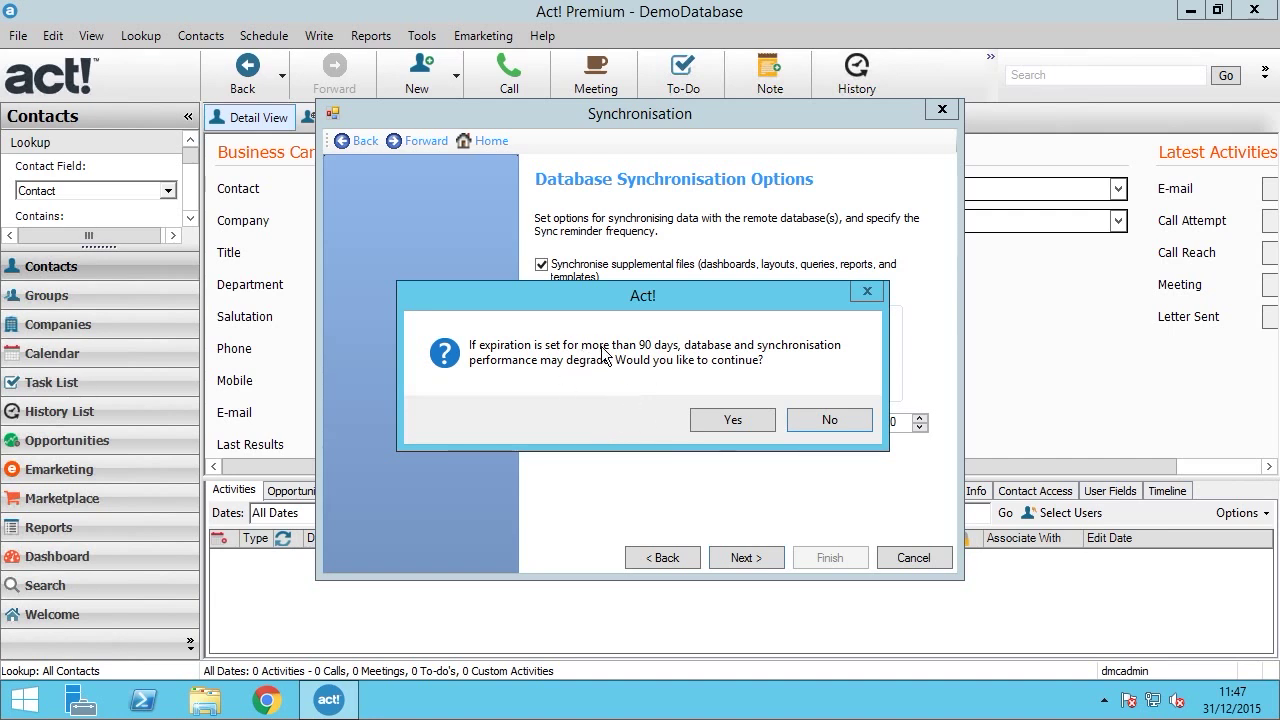
left_click(822, 419)
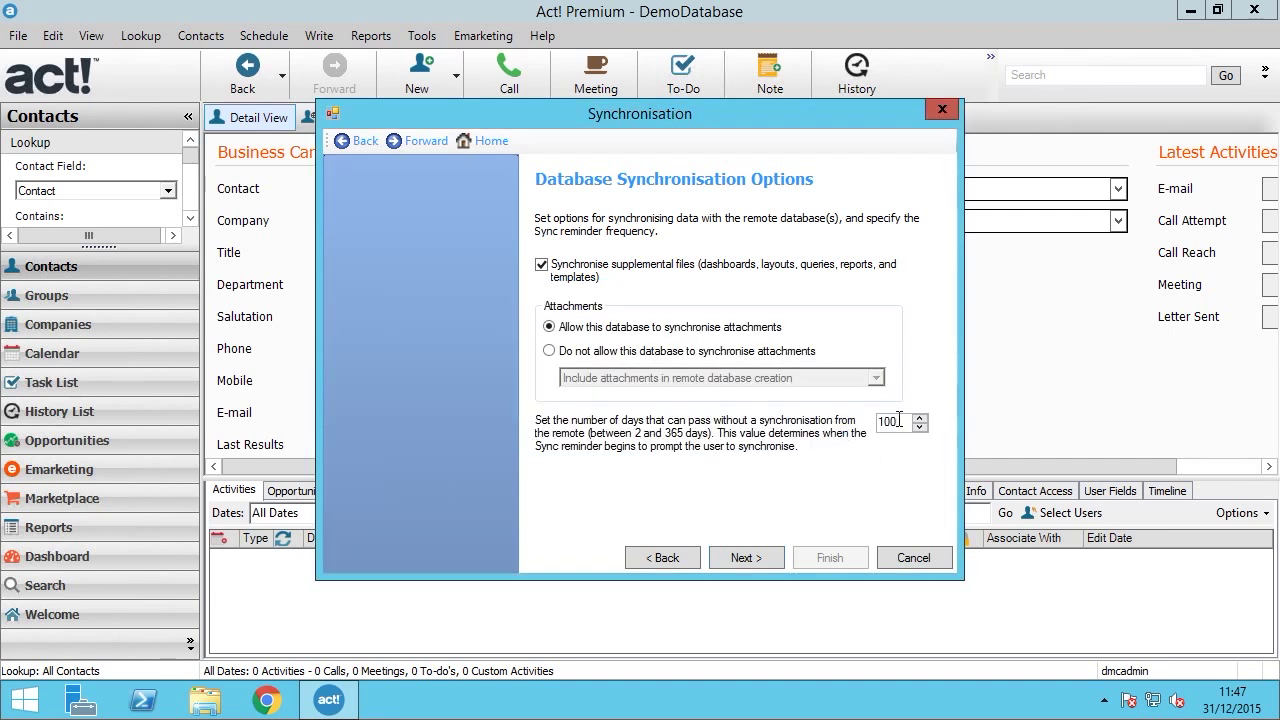
double_click(877, 422)
type("90")
left_click(749, 561)
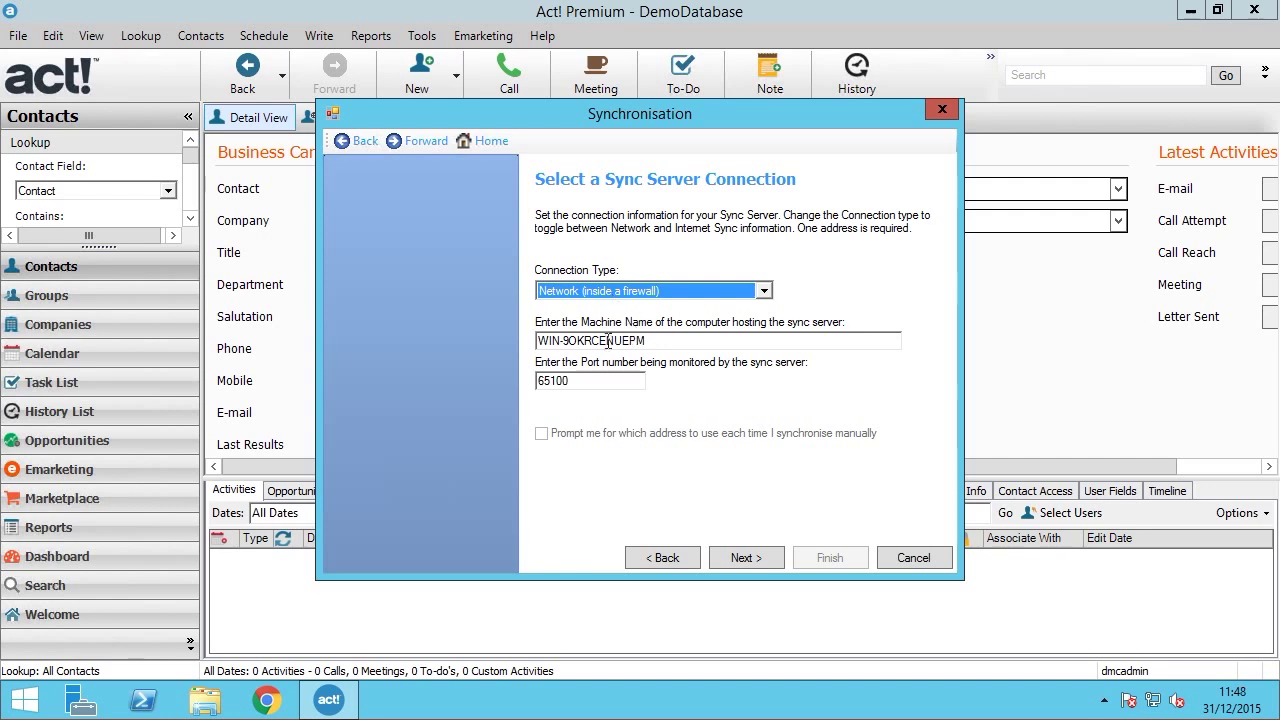
Select the sync server name WIN-9OKRCENUEPM and bring up the Windows Start screen
left_click_drag(669, 342, 538, 341)
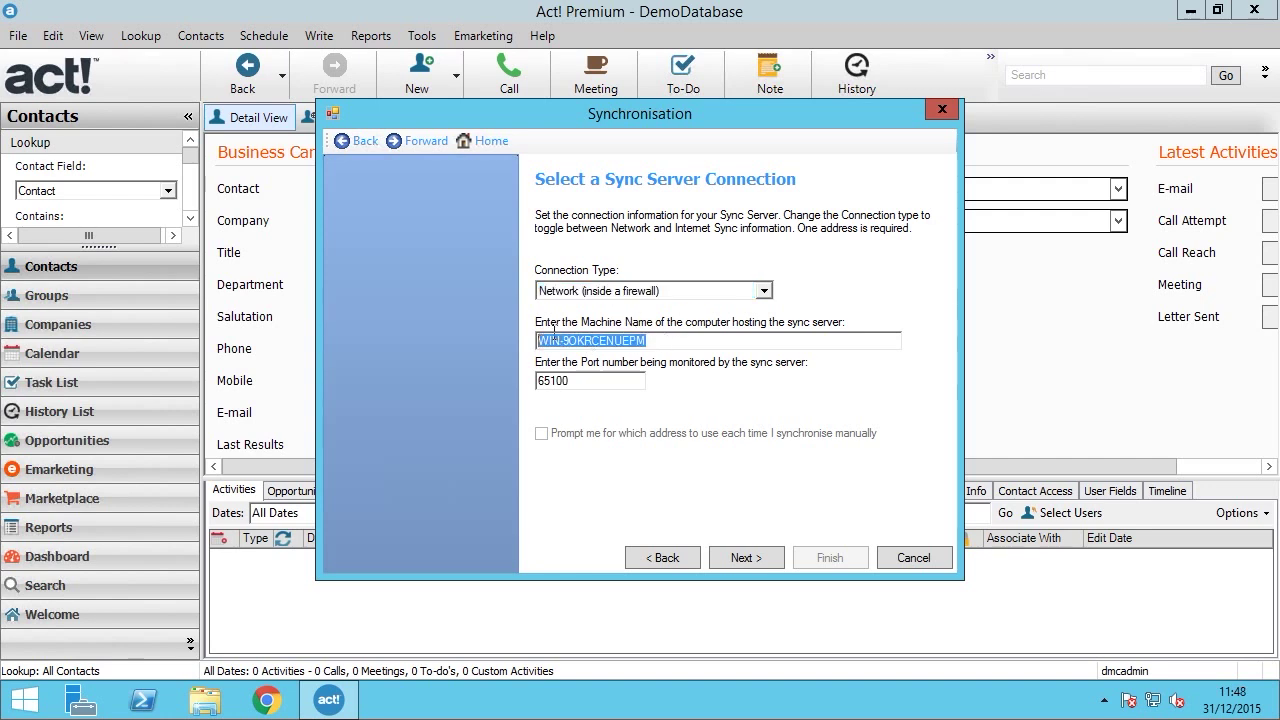
key("super")
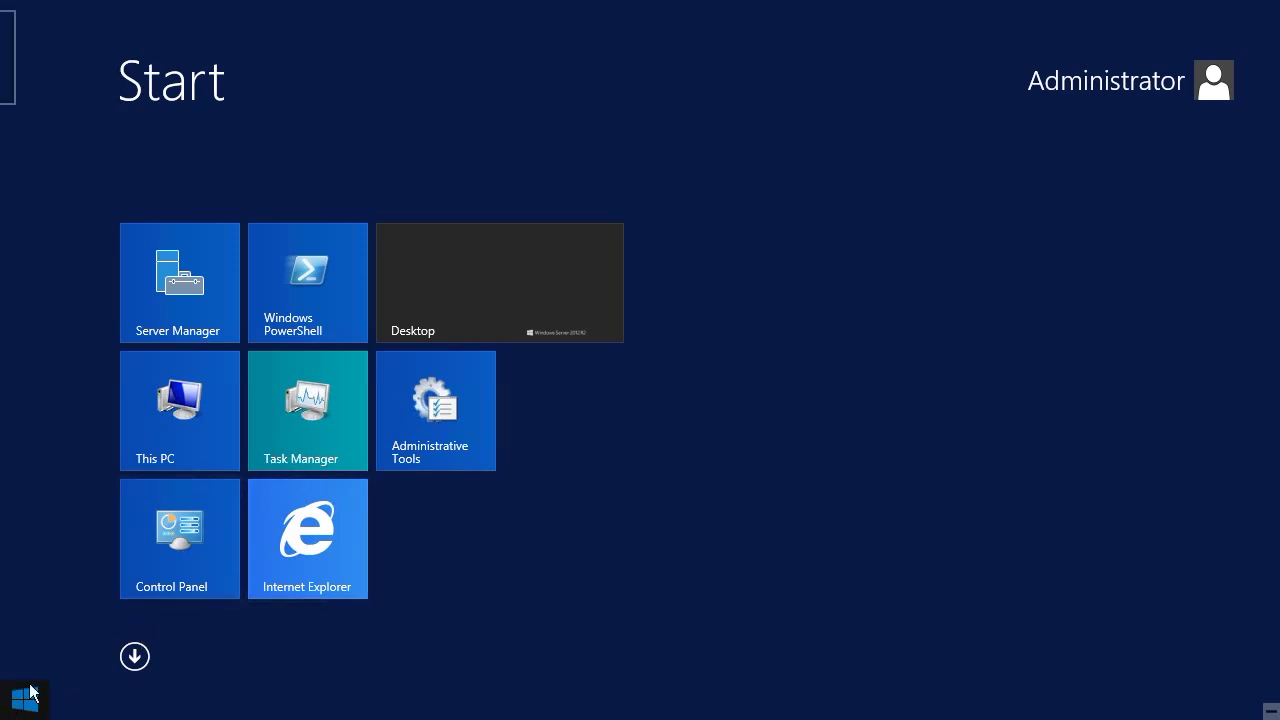
Open This PC, show the desktop, and bring Act! Premium back to the front
left_click(190, 411)
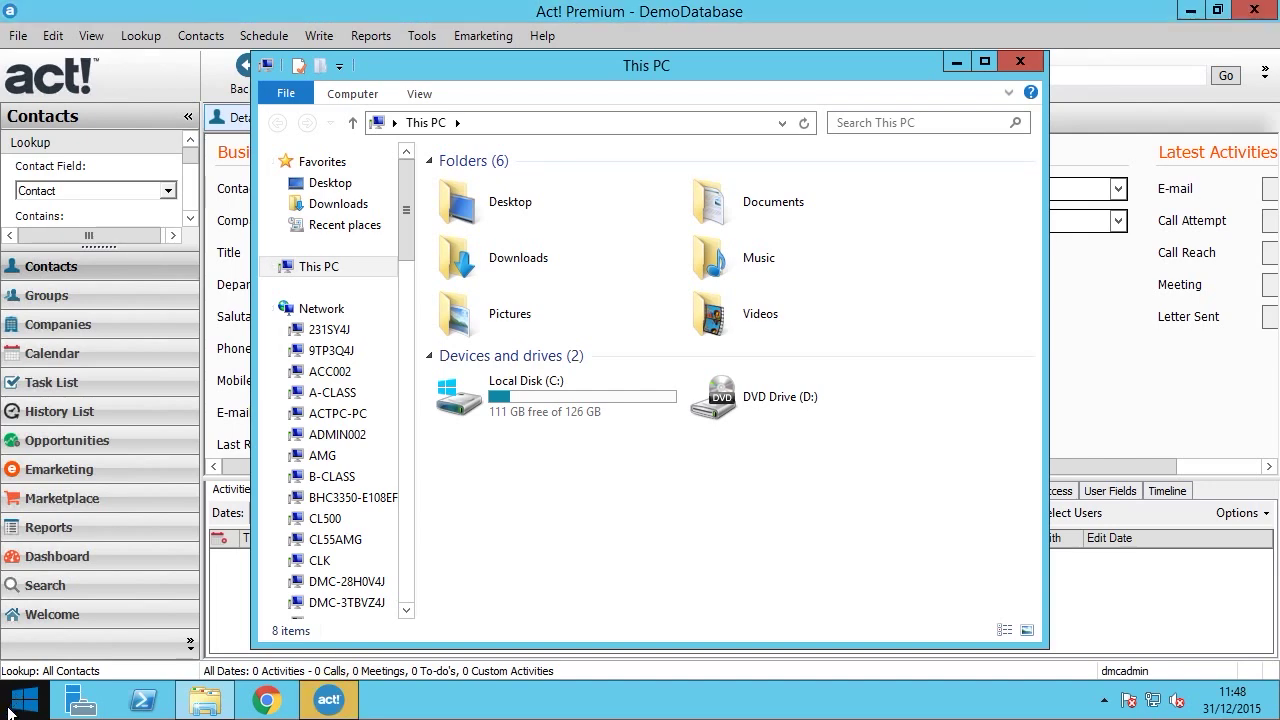
key("super+d")
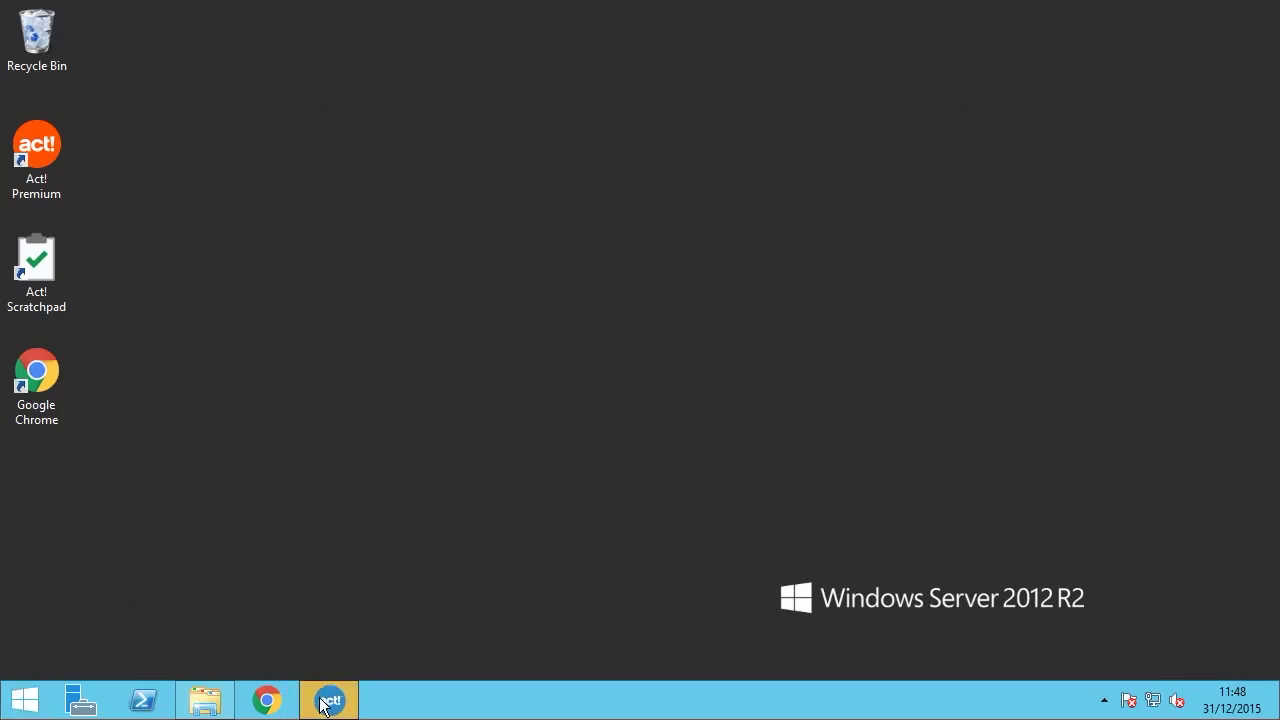
left_click(318, 699)
Dismiss the alarms notice, check port 65100, and advance to Build Remote Database without a password
left_click(829, 187)
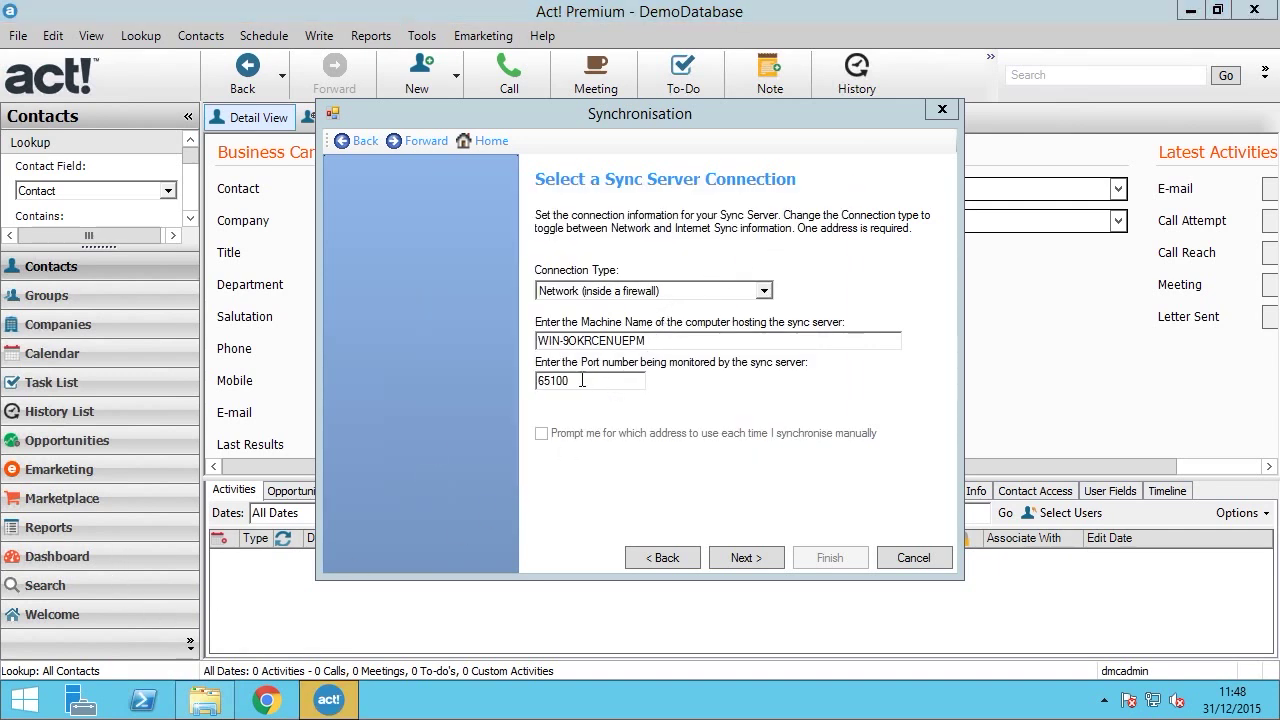
left_click(562, 384)
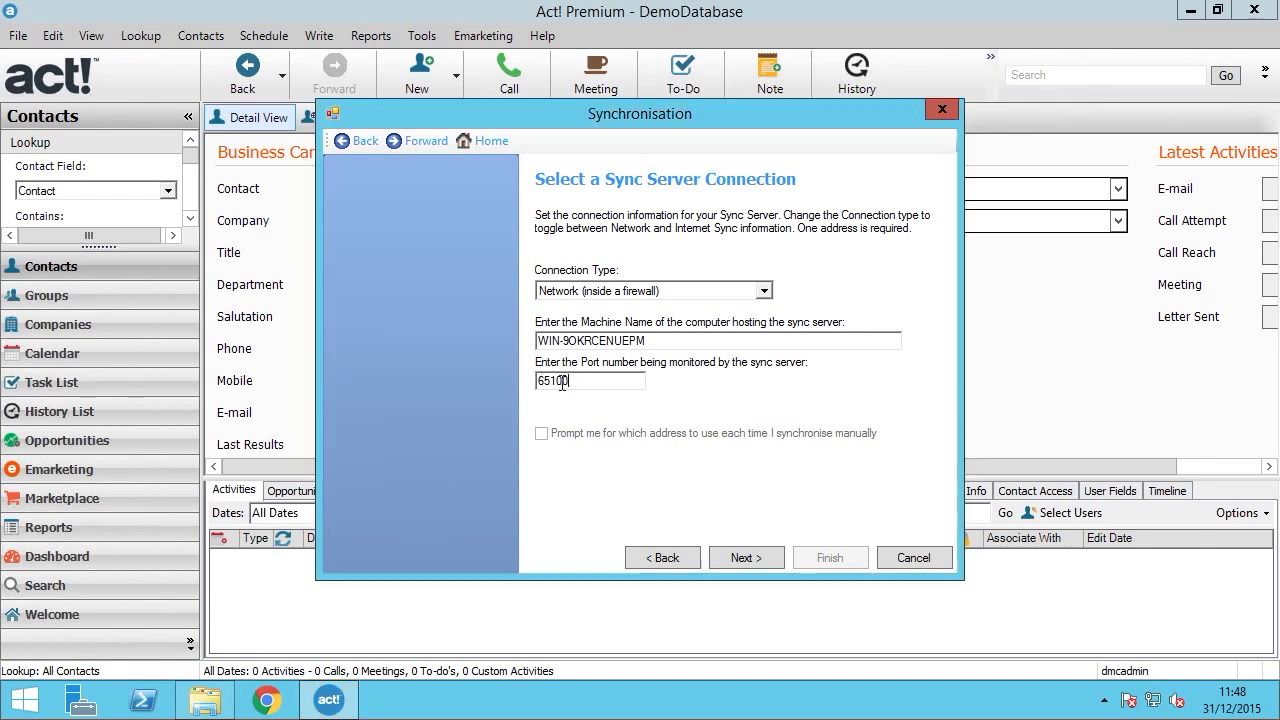
double_click(562, 384)
left_click(746, 558)
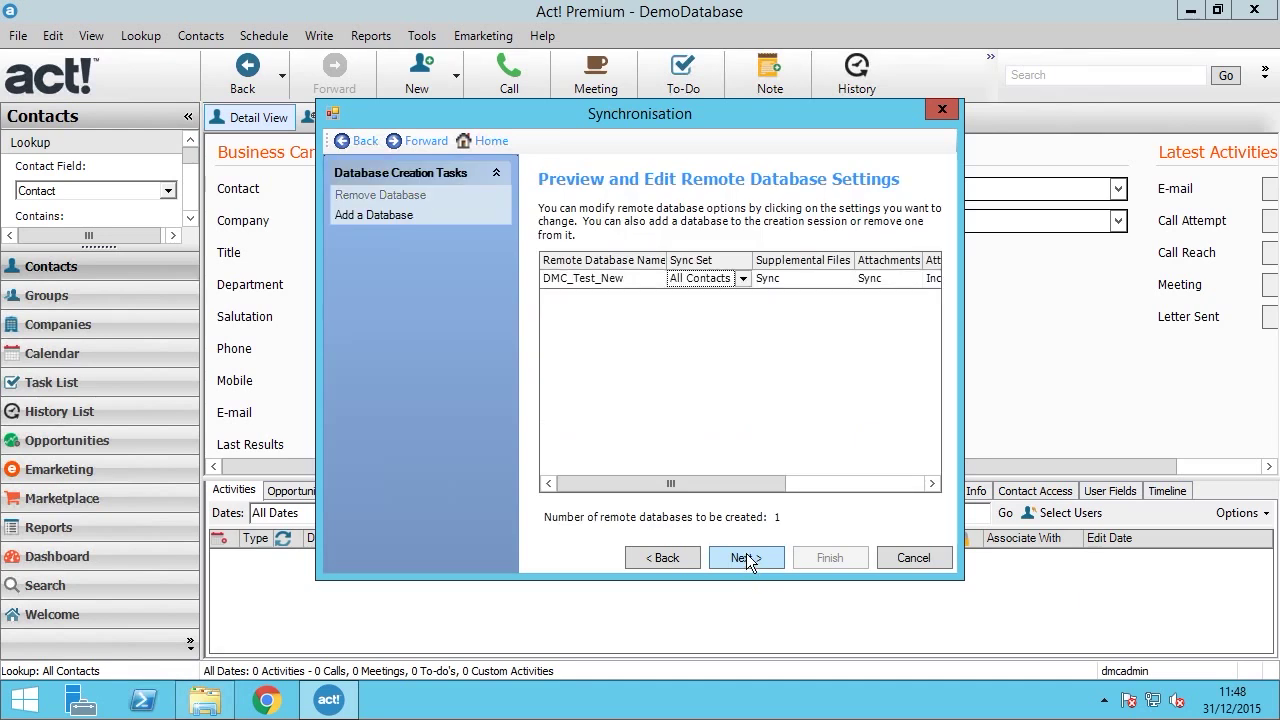
left_click(746, 558)
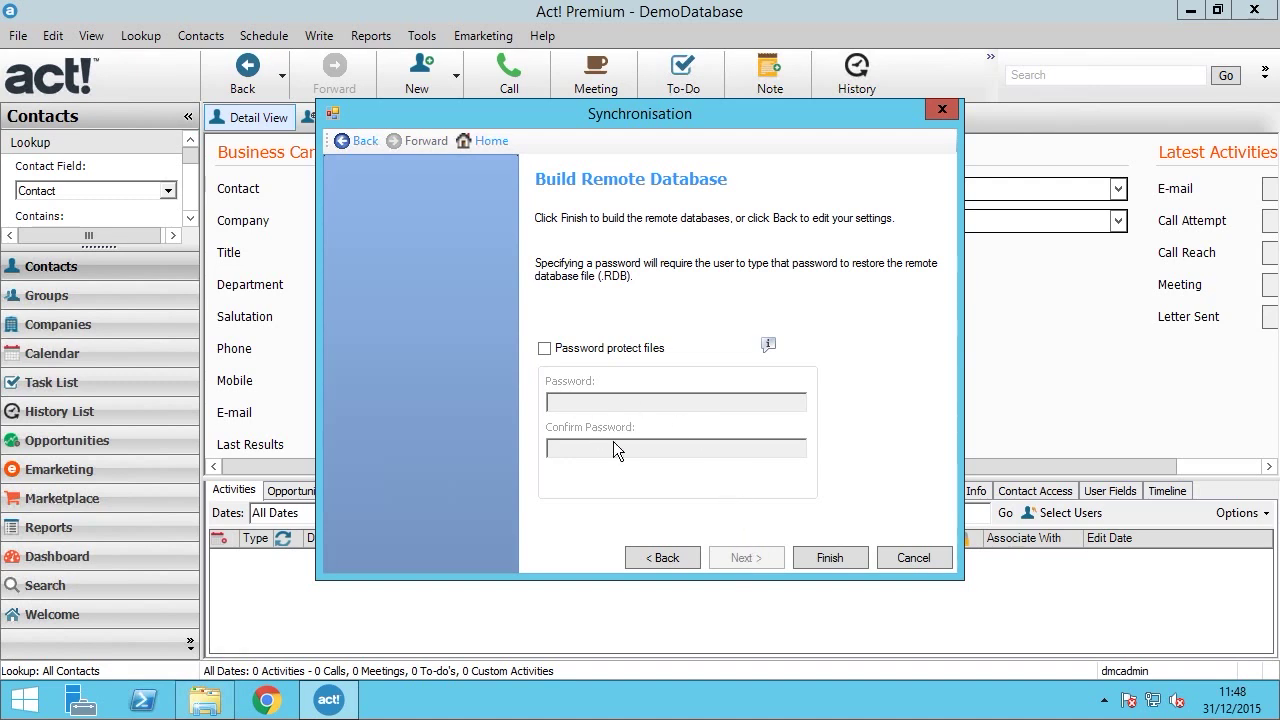
Build the DMC_Test_New remote database until its status reads Done
left_click(826, 561)
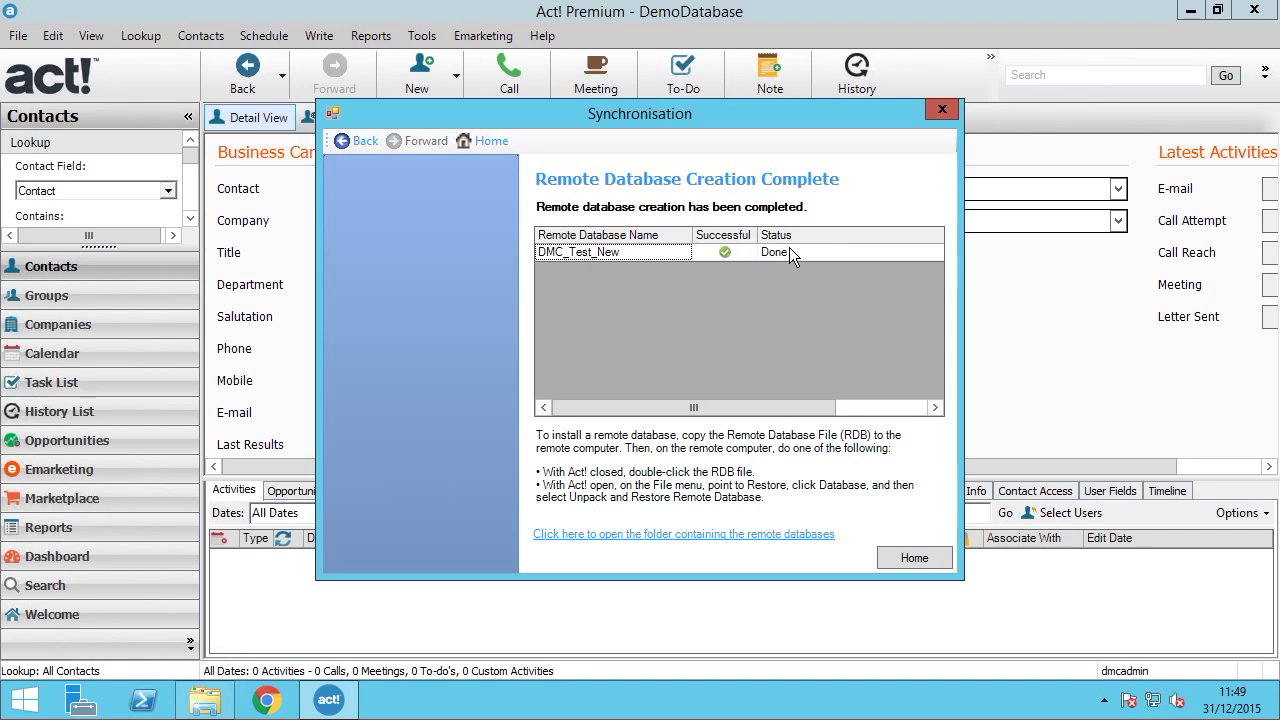
Close the Synchronisation wizard, minimise Act!, and select the DMC_Test_New RDB file on the desktop
left_click(902, 560)
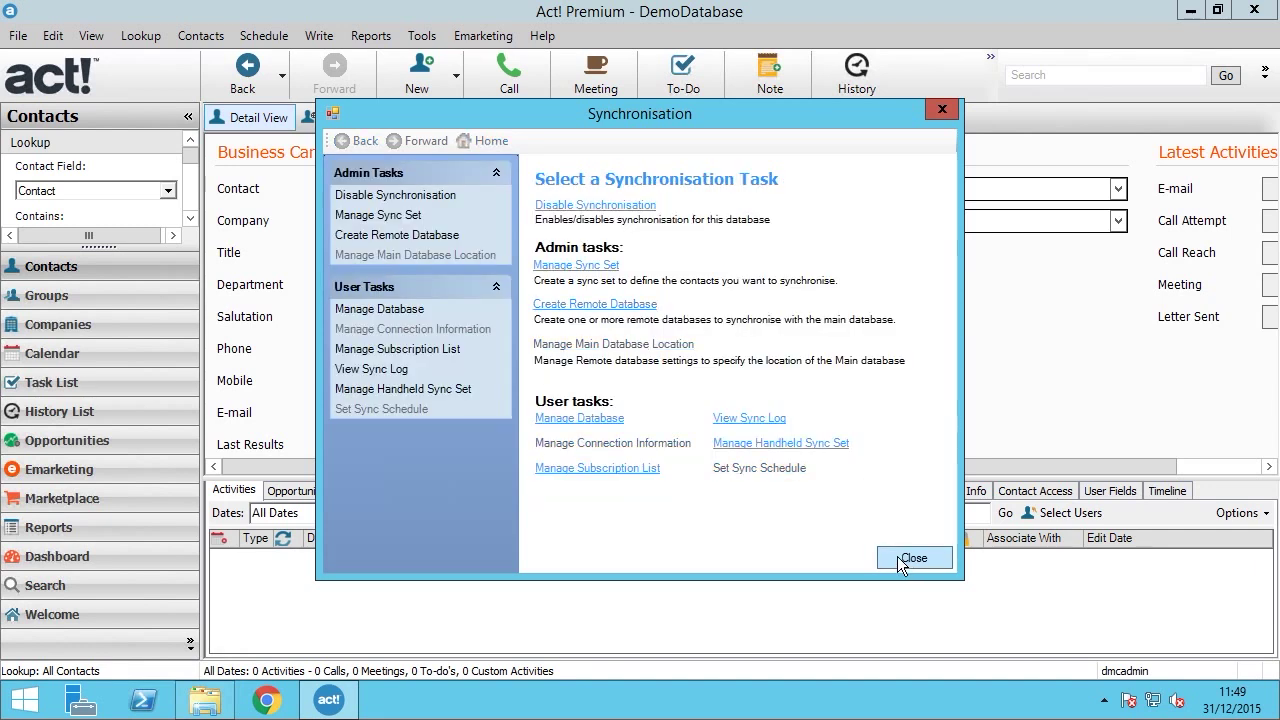
left_click(897, 556)
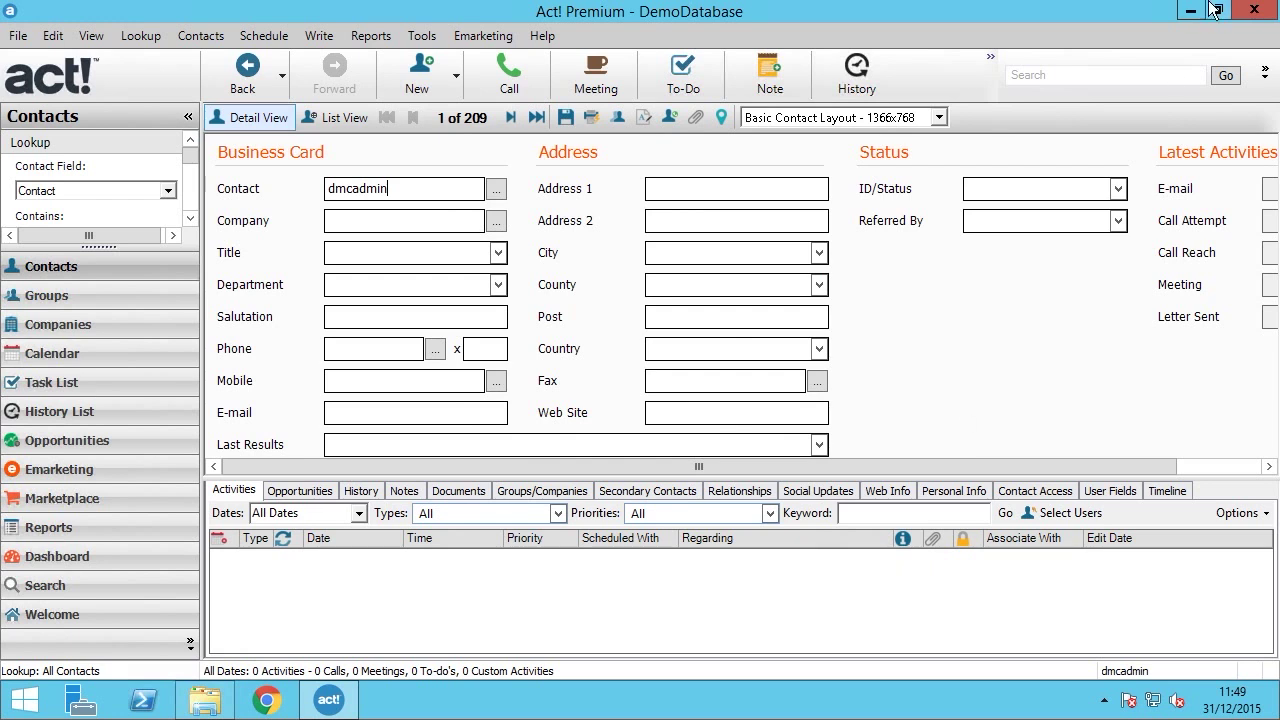
left_click(1192, 11)
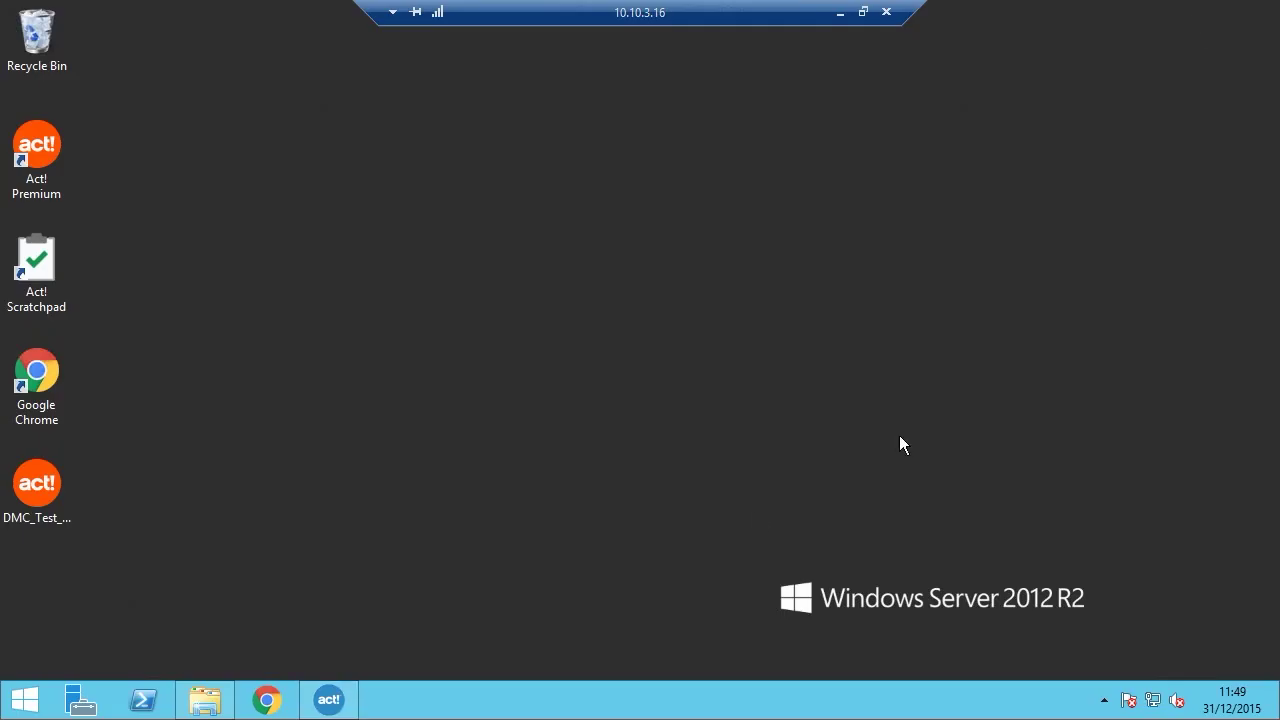
left_click(42, 495)
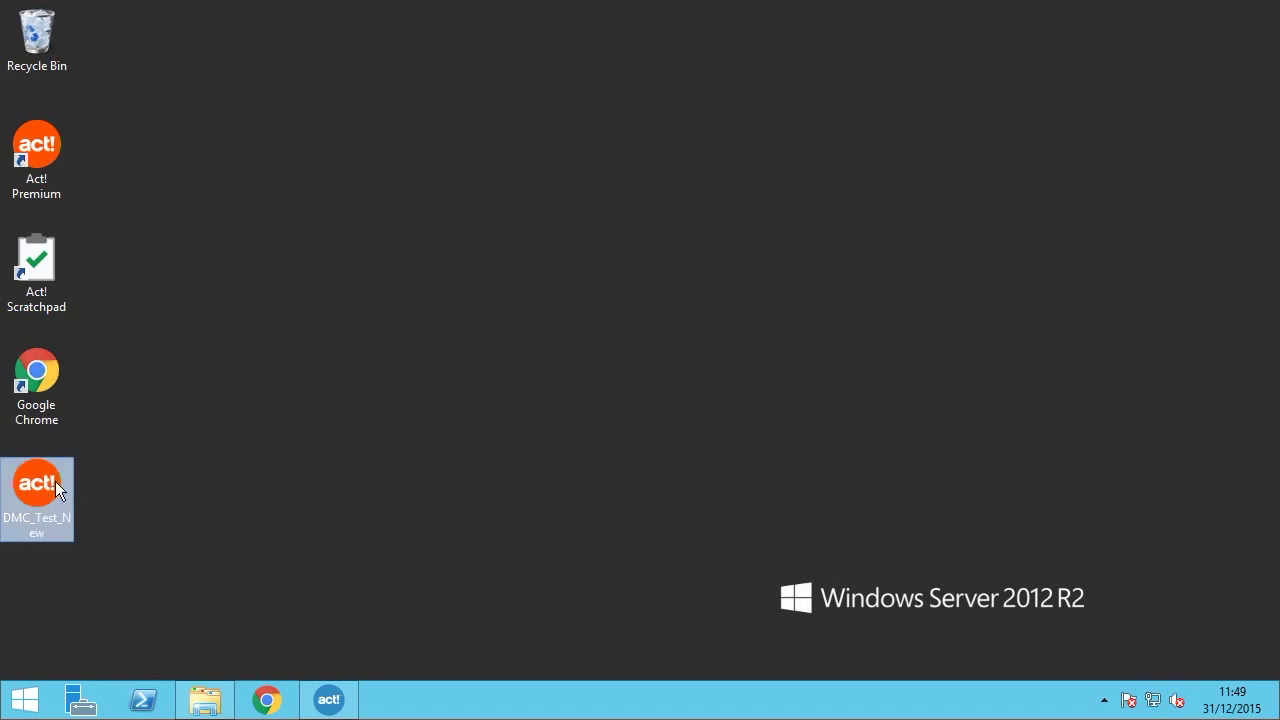
mouse_move(205, 700)
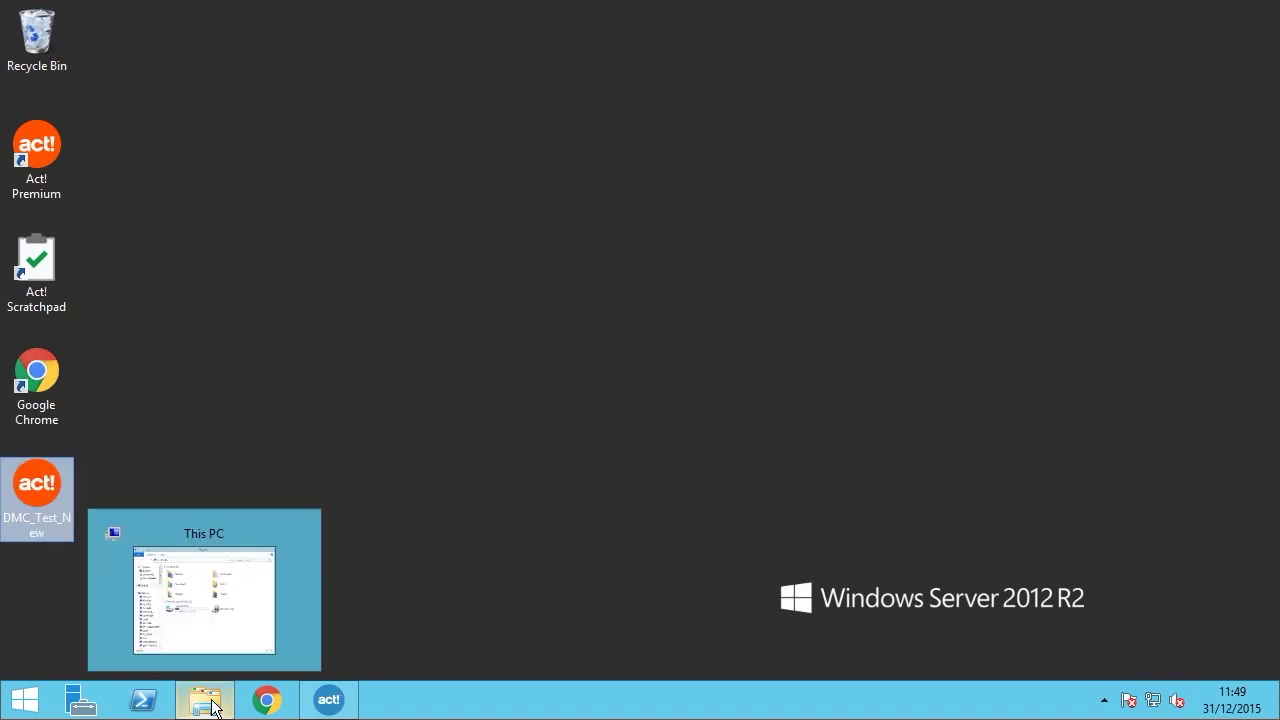
Close This PC, copy the DMC_Test_New RDB file, and minimise the server session
left_click(213, 707)
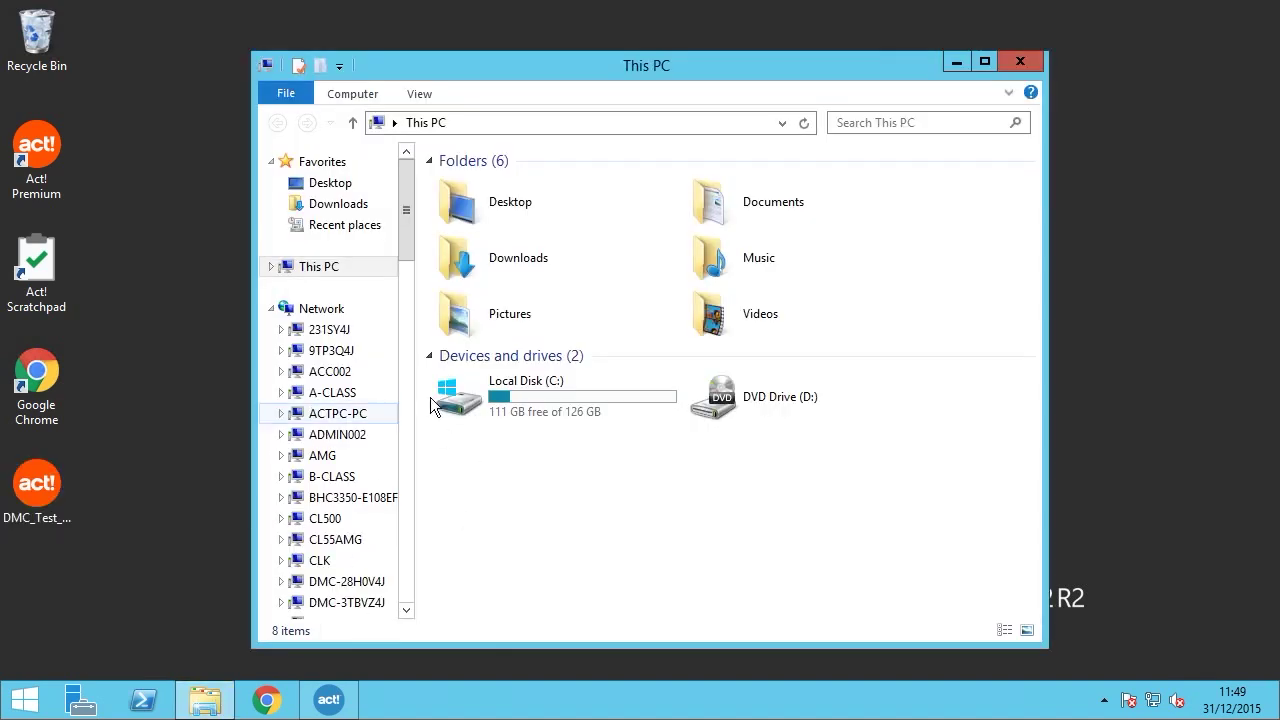
left_click(1036, 63)
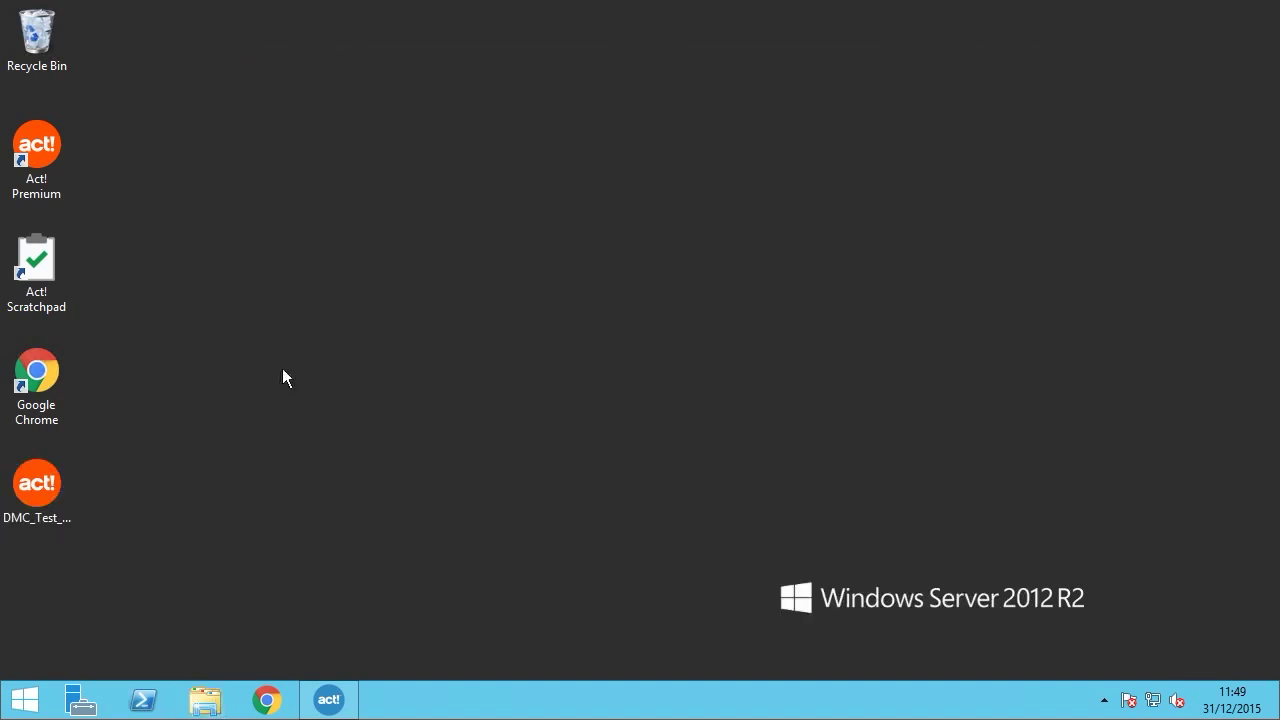
right_click(40, 490)
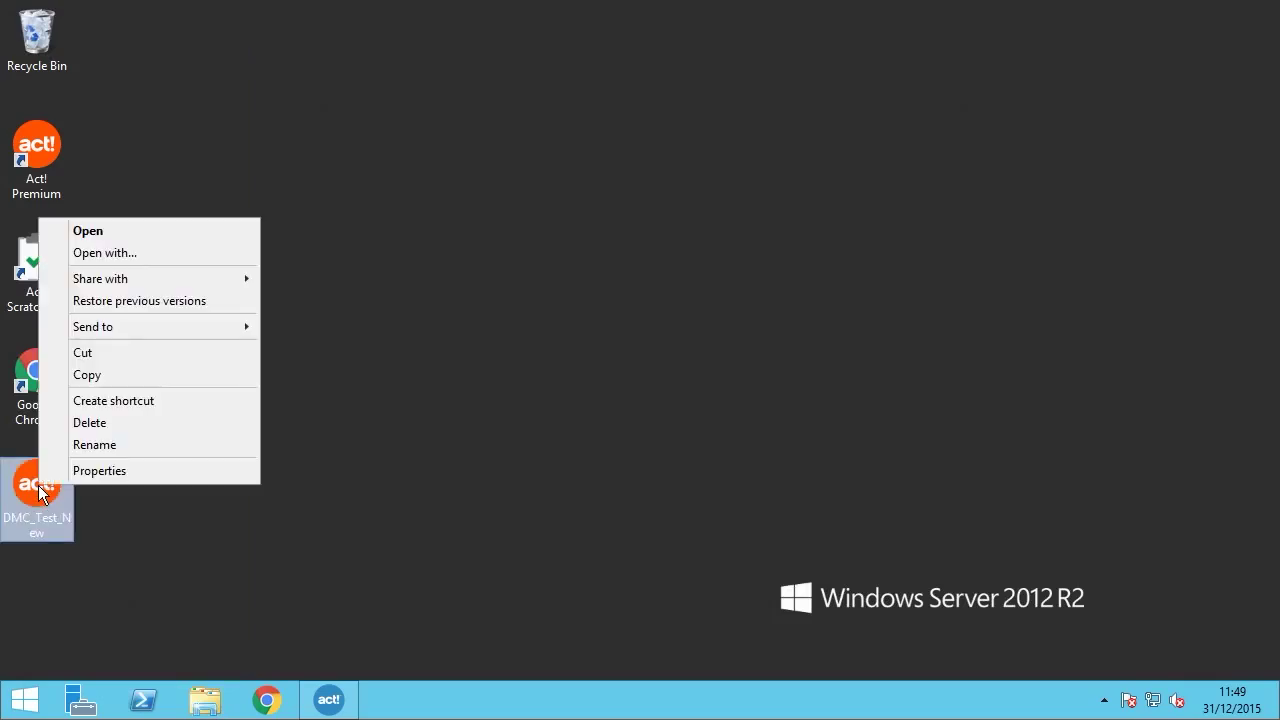
left_click(110, 372)
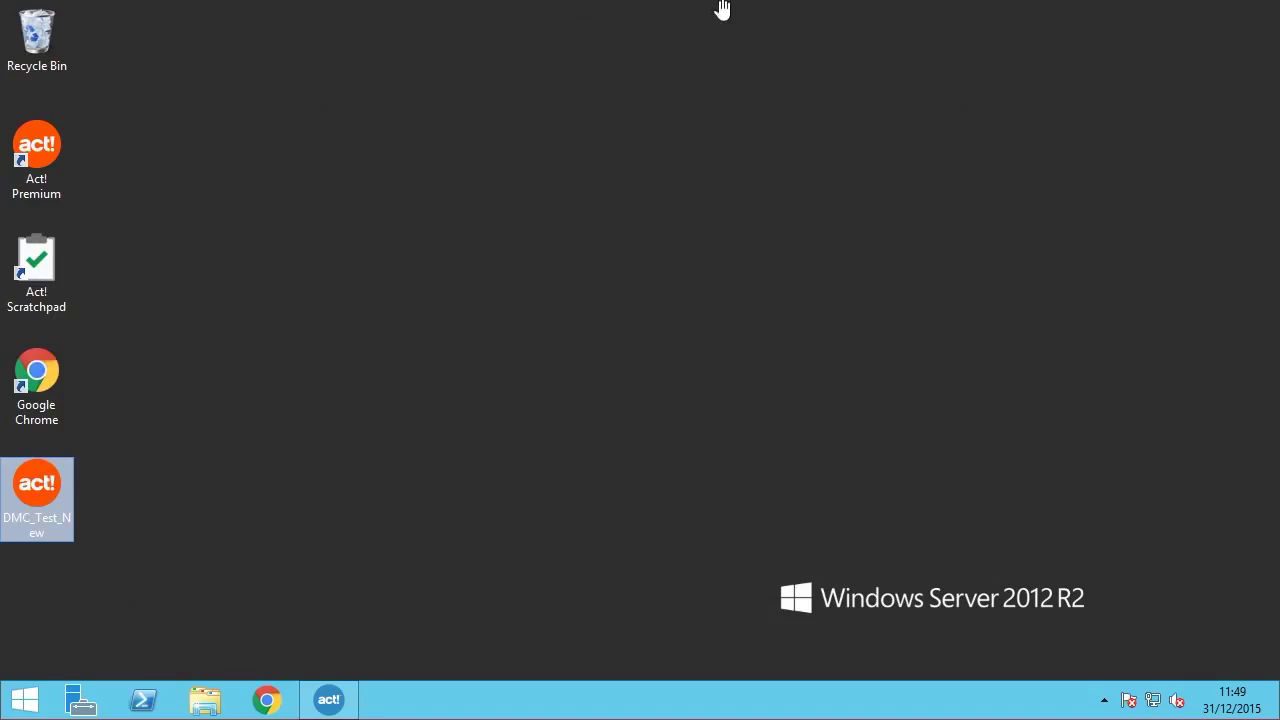
left_click(839, 13)
mouse_move(243, 705)
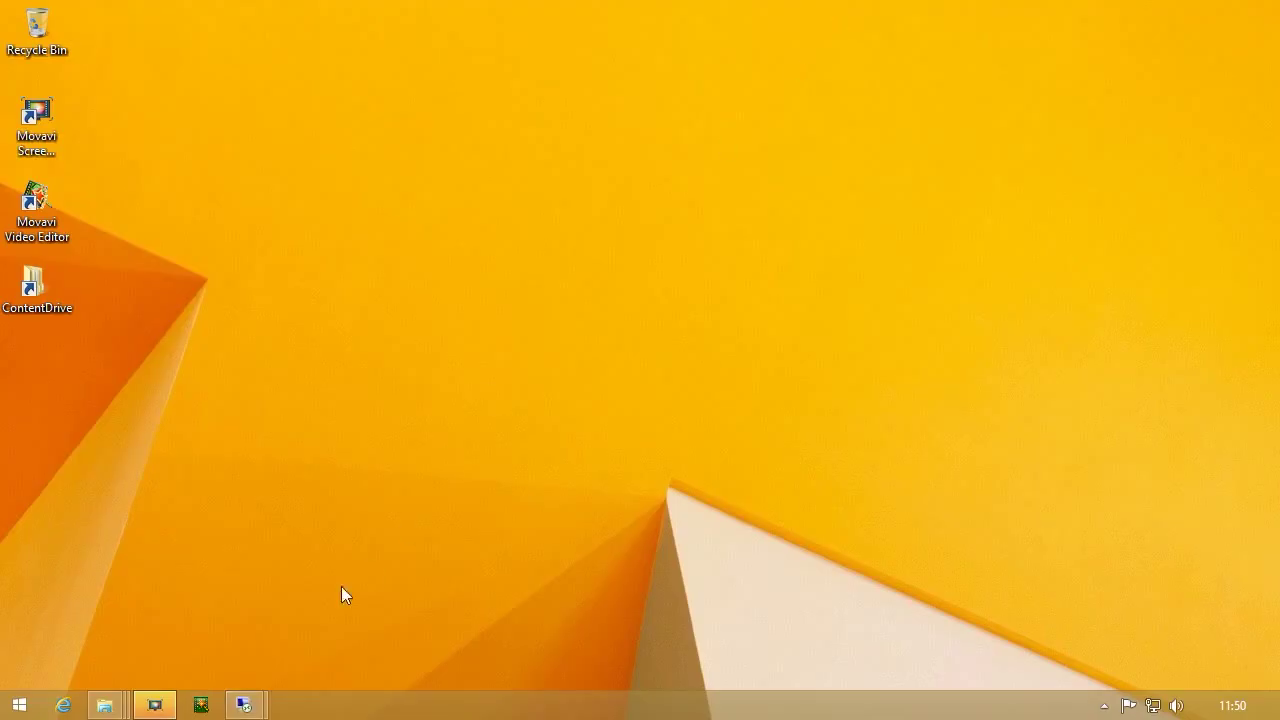
Paste DMC_Test_New onto the client PC desktop below Act! Scratchpad and launch Act! Premium
left_click(311, 620)
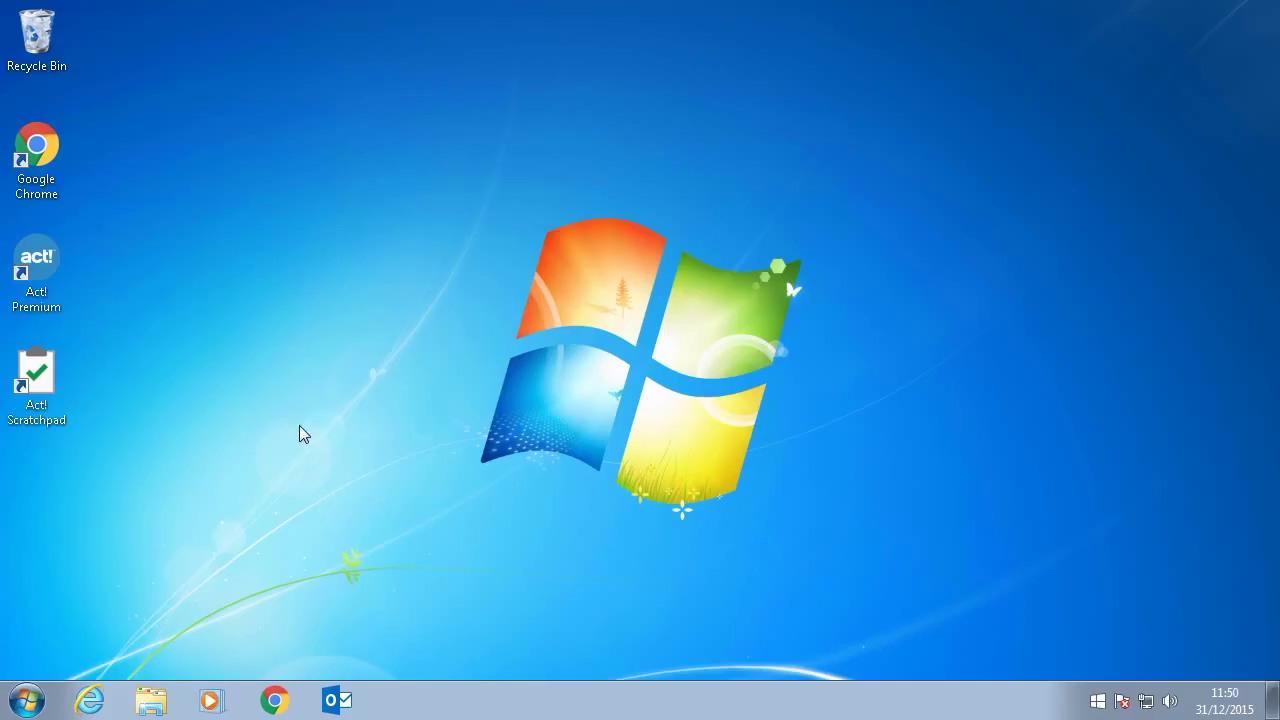
right_click(228, 428)
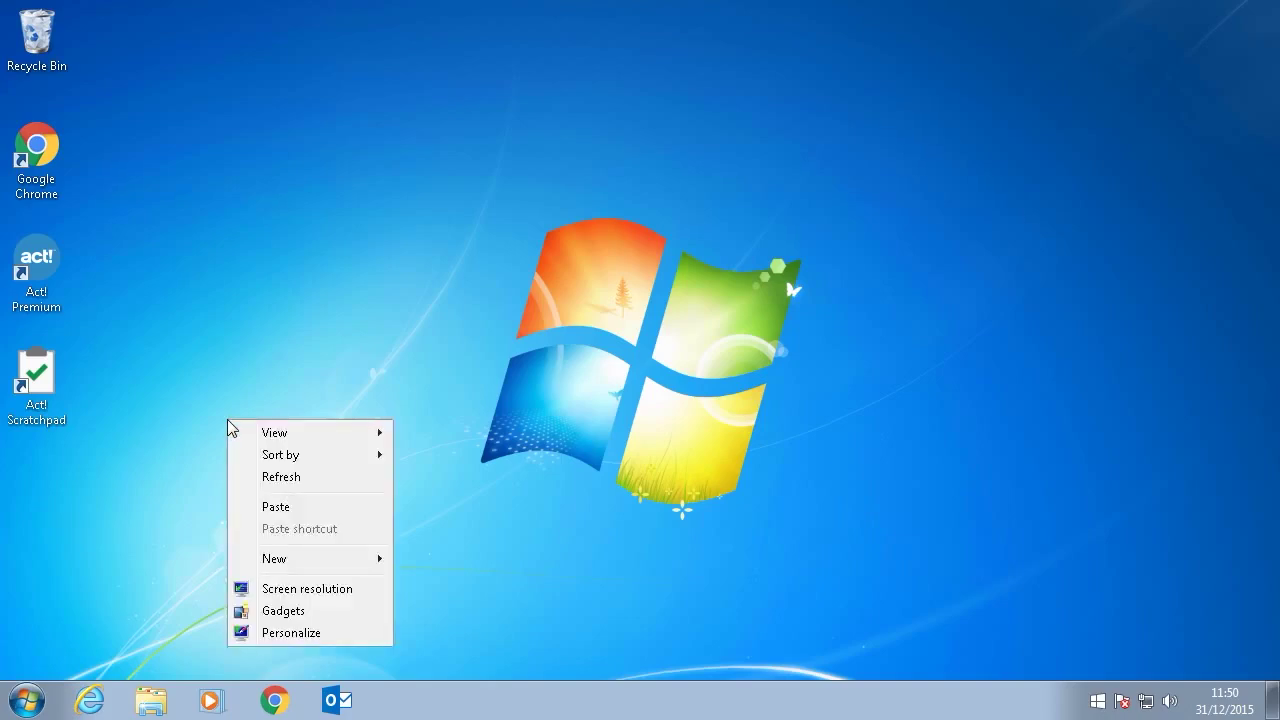
left_click(290, 508)
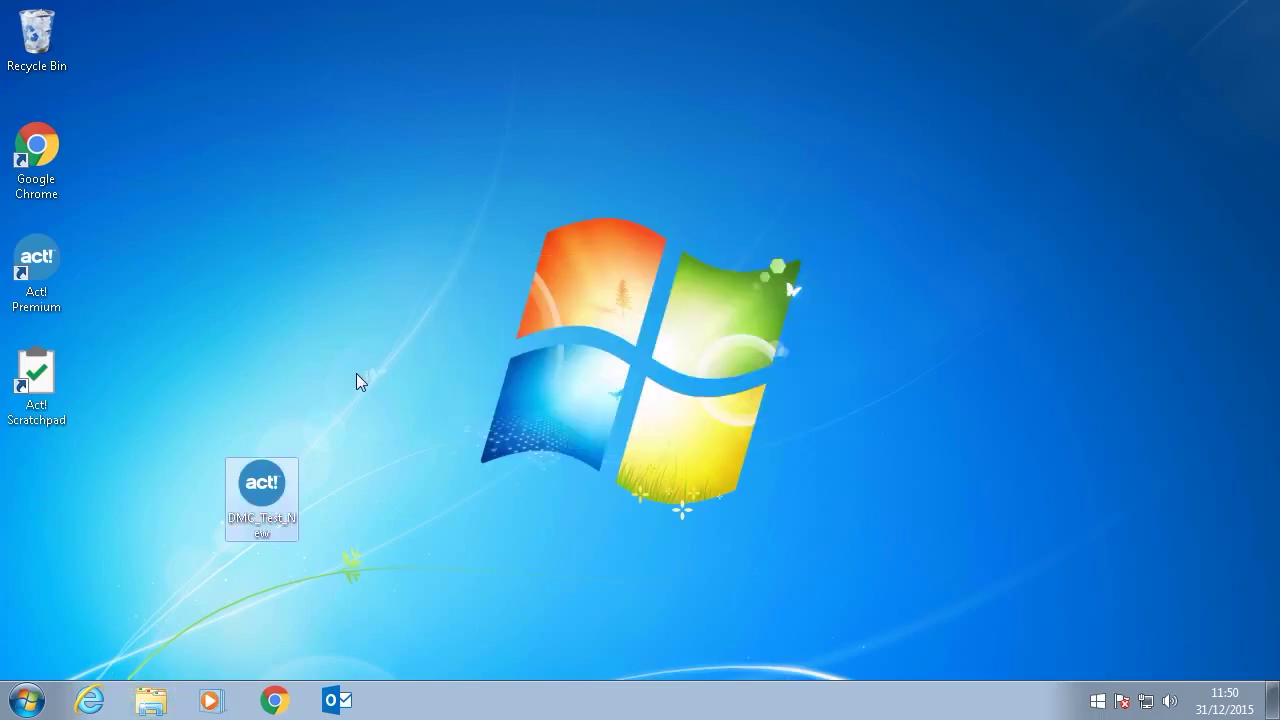
left_click_drag(240, 495, 60, 478)
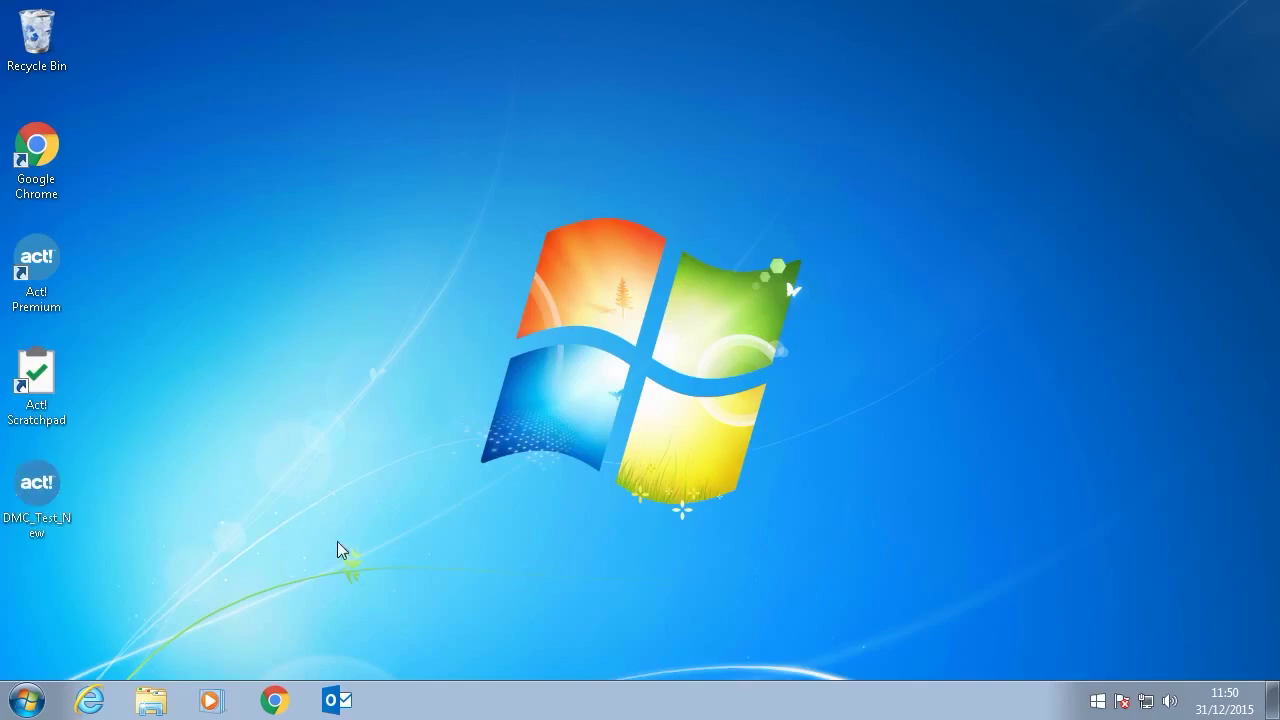
double_click(39, 270)
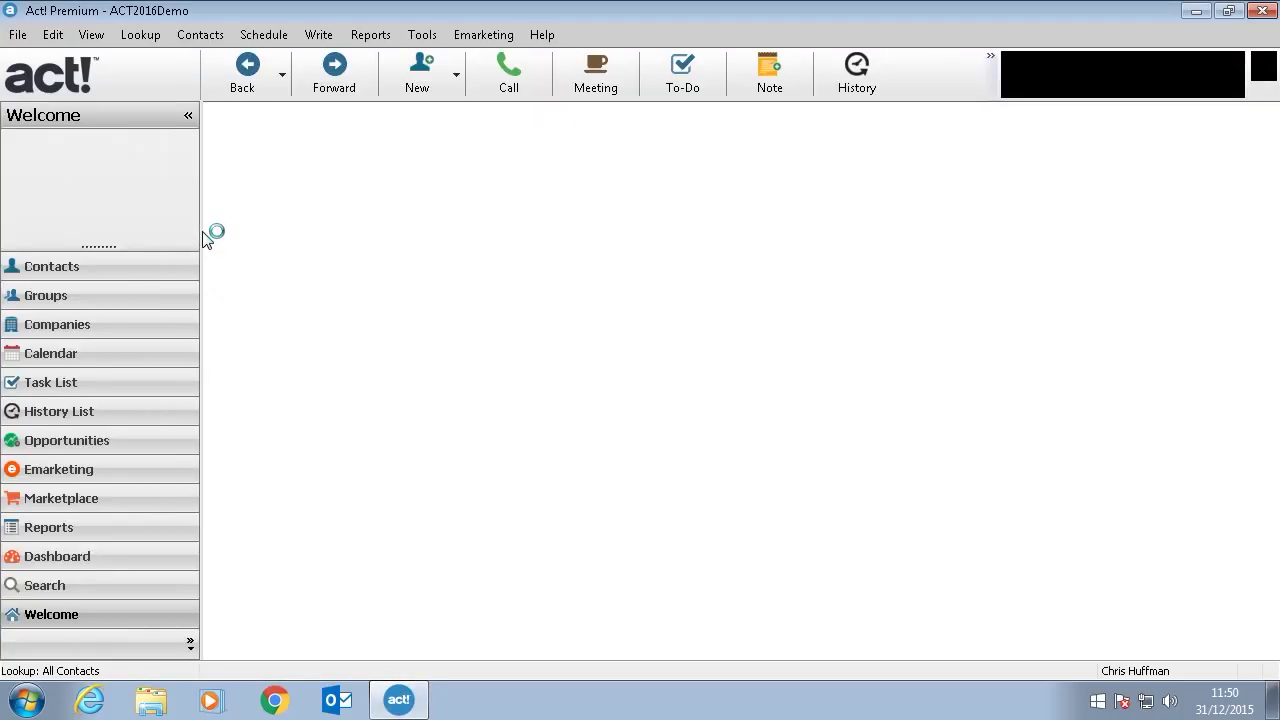
Open the Restore Database options from File > Restore > Database
left_click(18, 35)
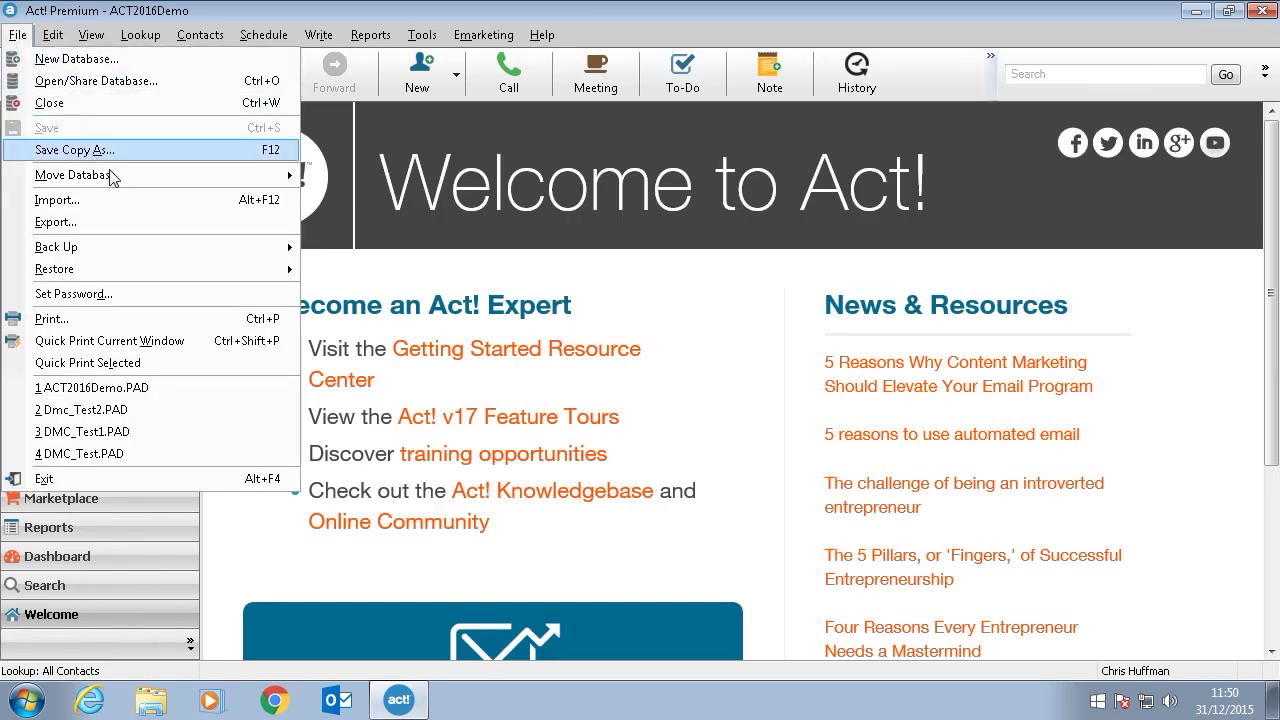
mouse_move(150, 269)
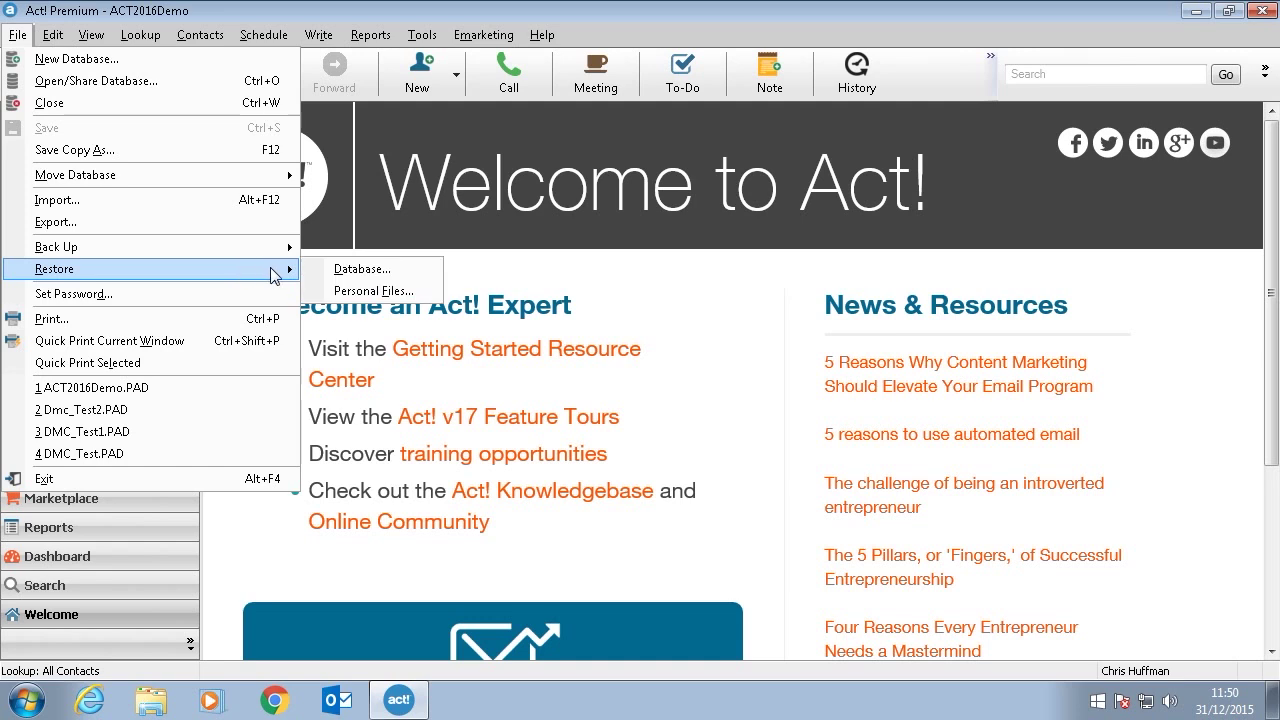
left_click(345, 270)
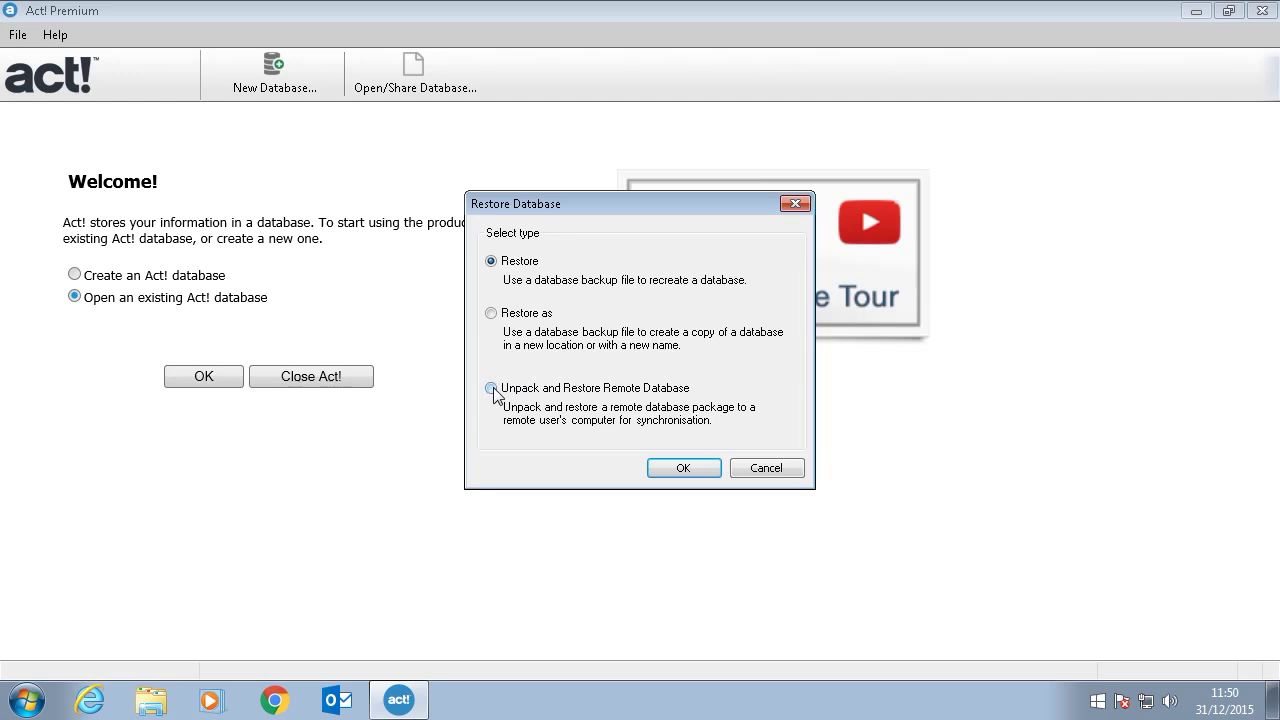
Unpack and restore remote database DMC_Test_New.RDB from the Desktop into ACT Data Databases
left_click(492, 390)
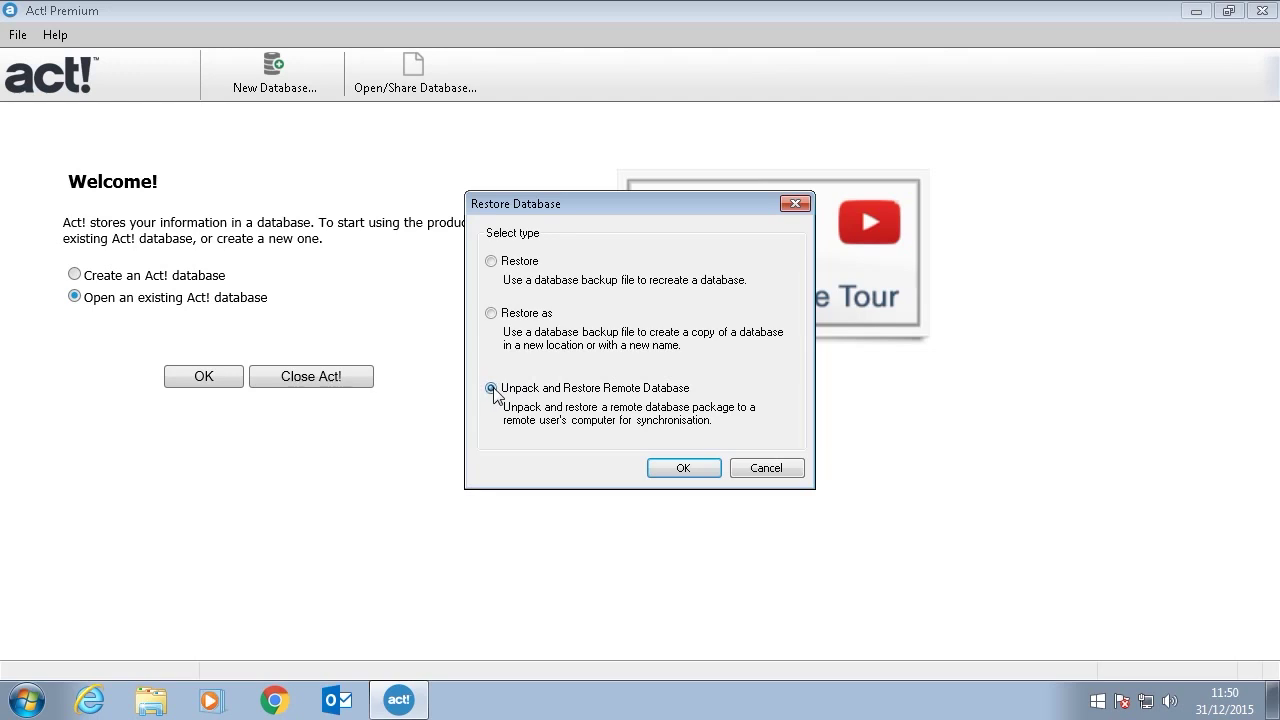
left_click(683, 470)
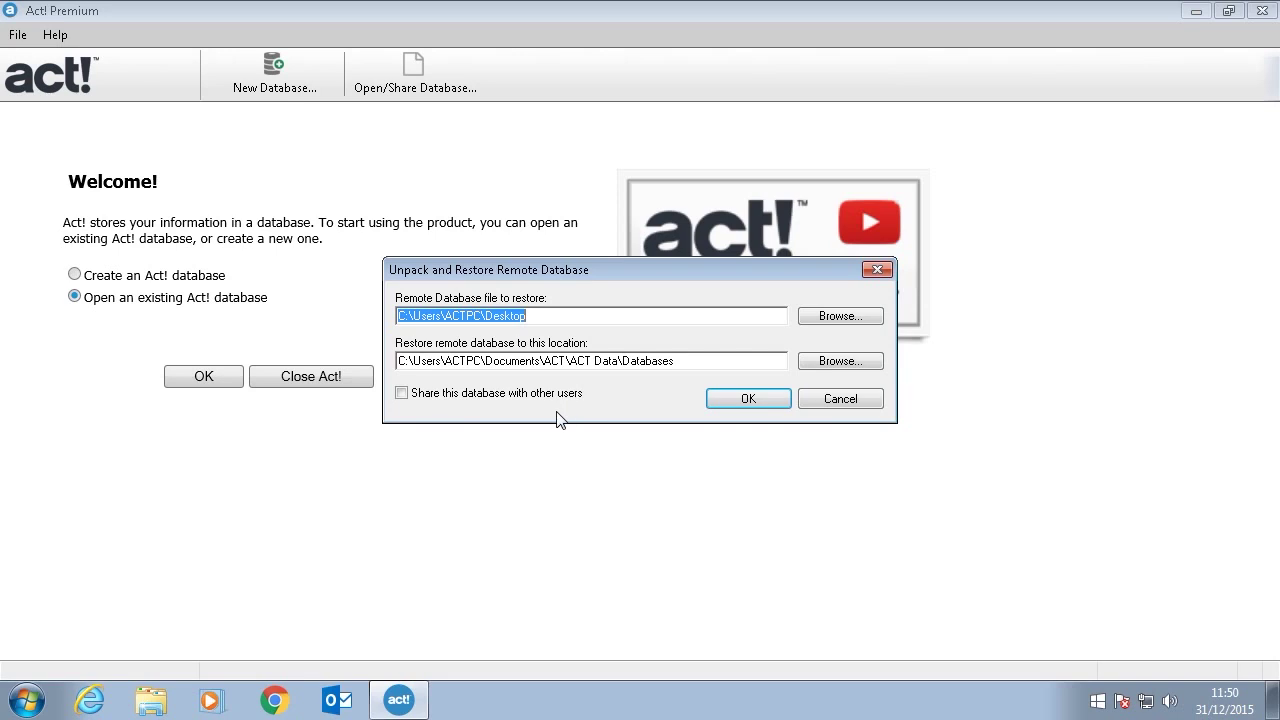
left_click(857, 320)
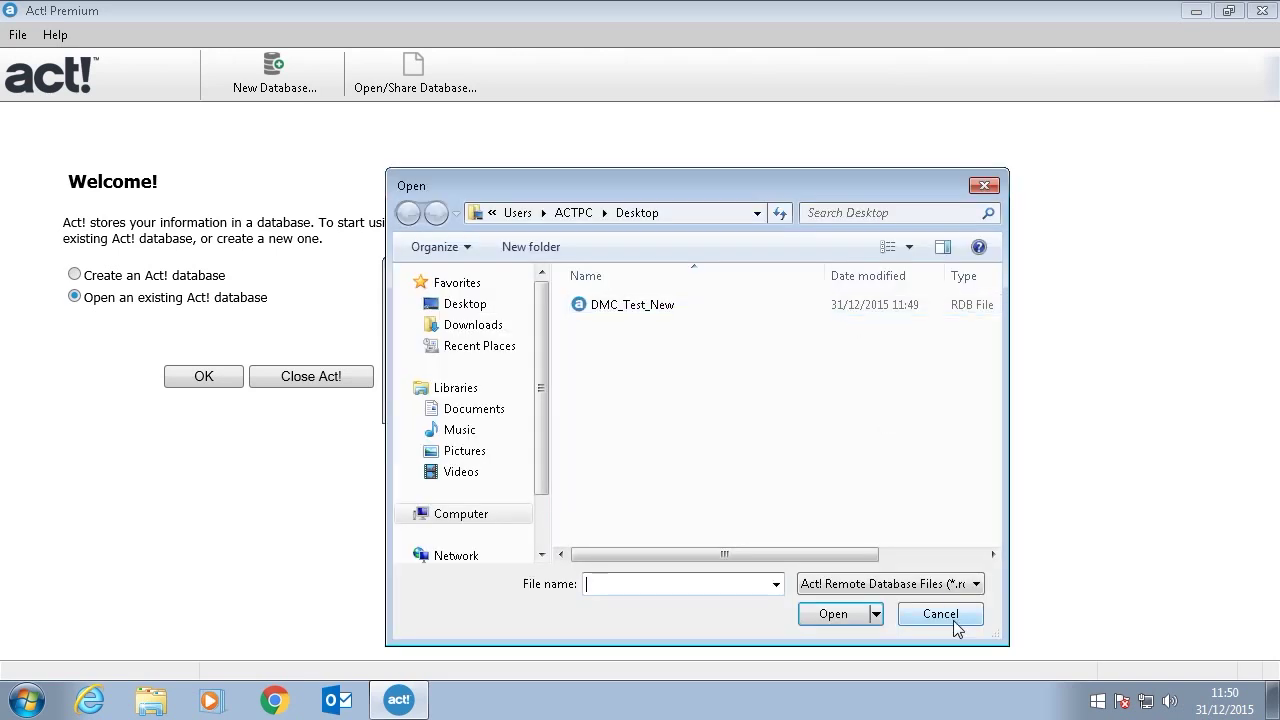
left_click(952, 619)
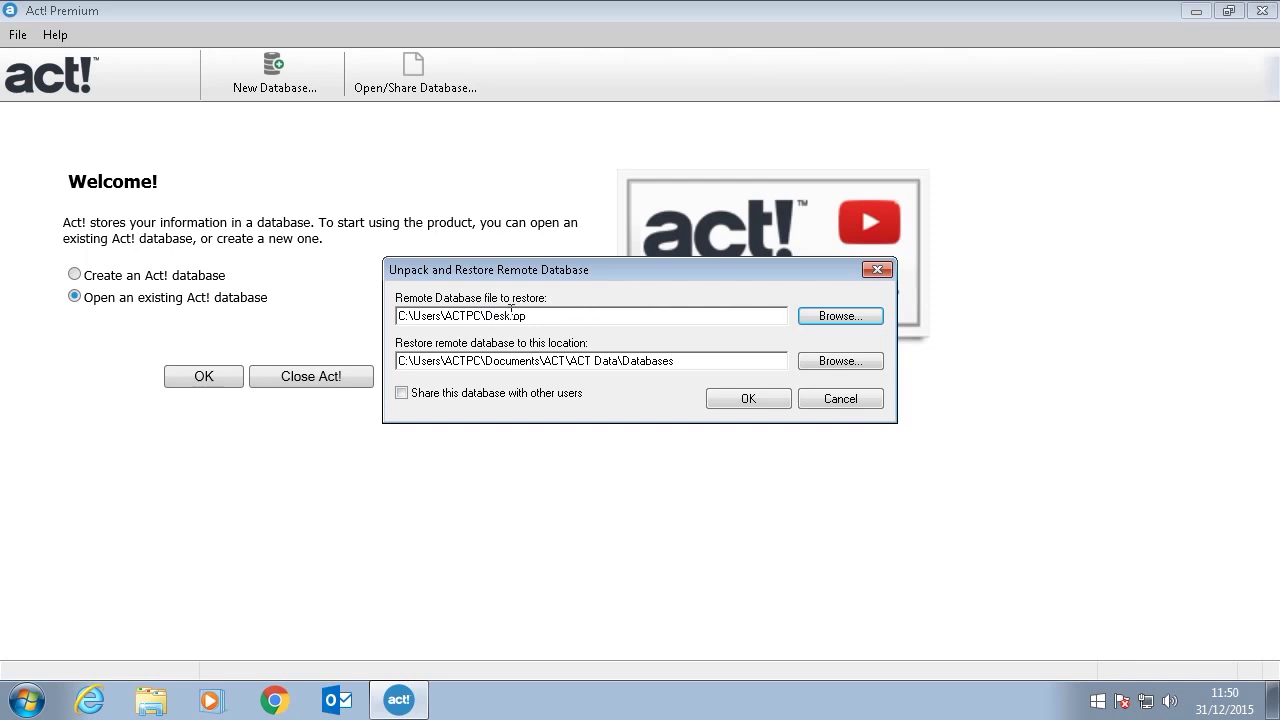
left_click(839, 318)
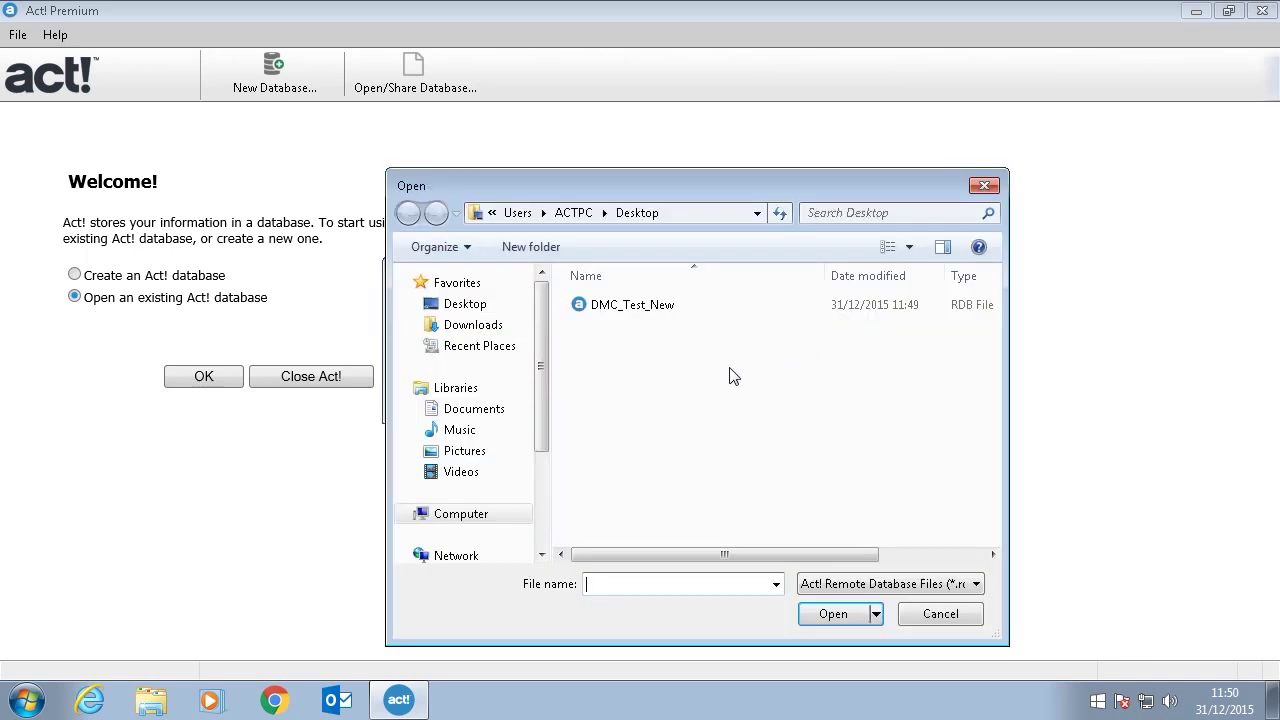
left_click(602, 312)
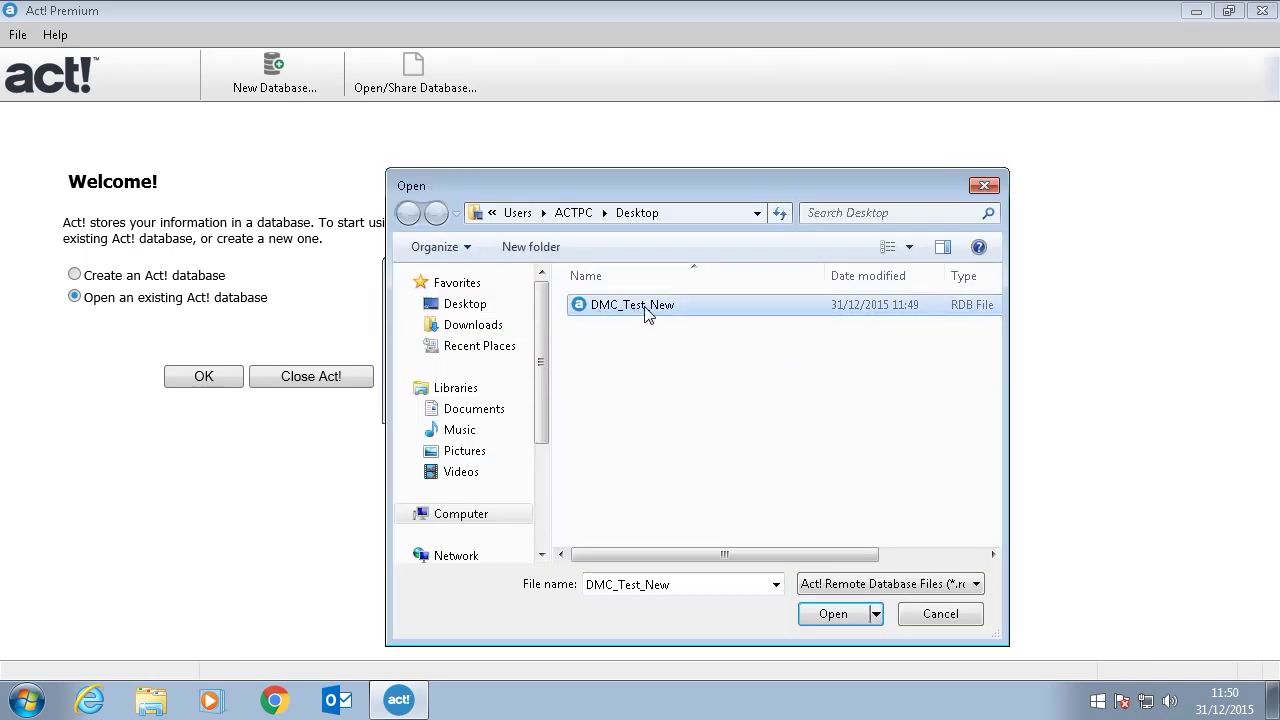
left_click(845, 614)
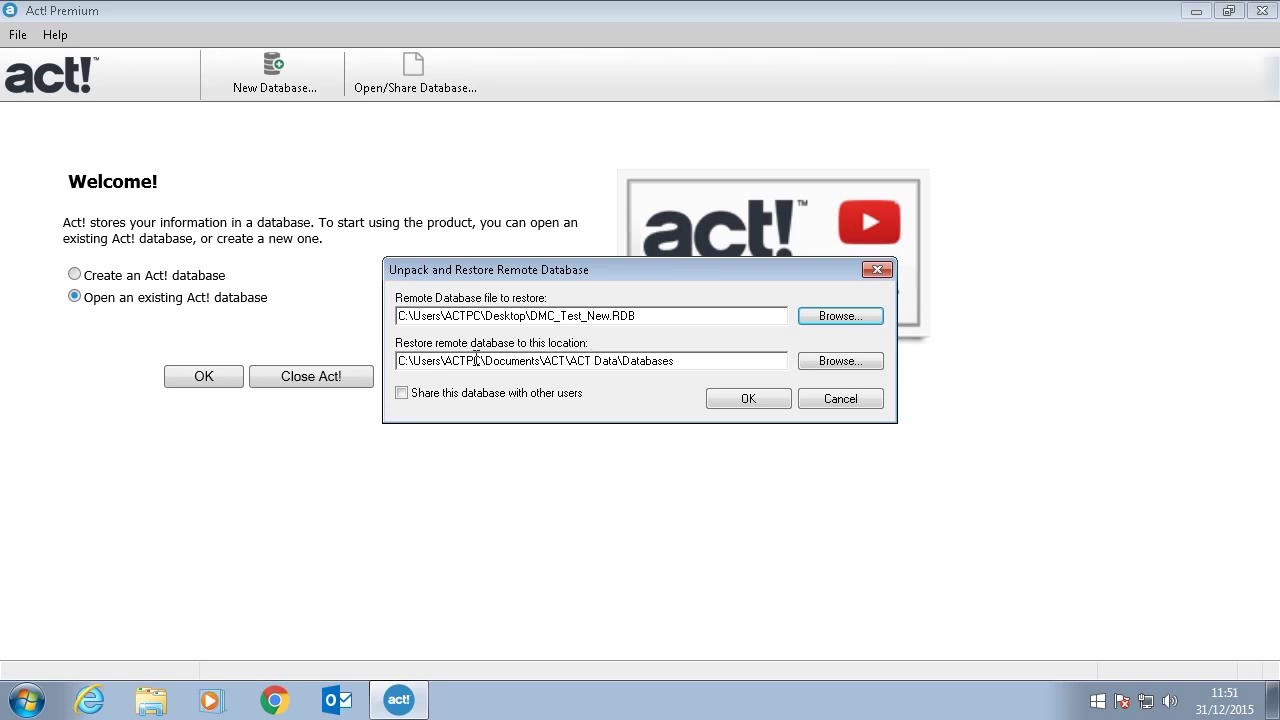
left_click(694, 363)
left_click(748, 400)
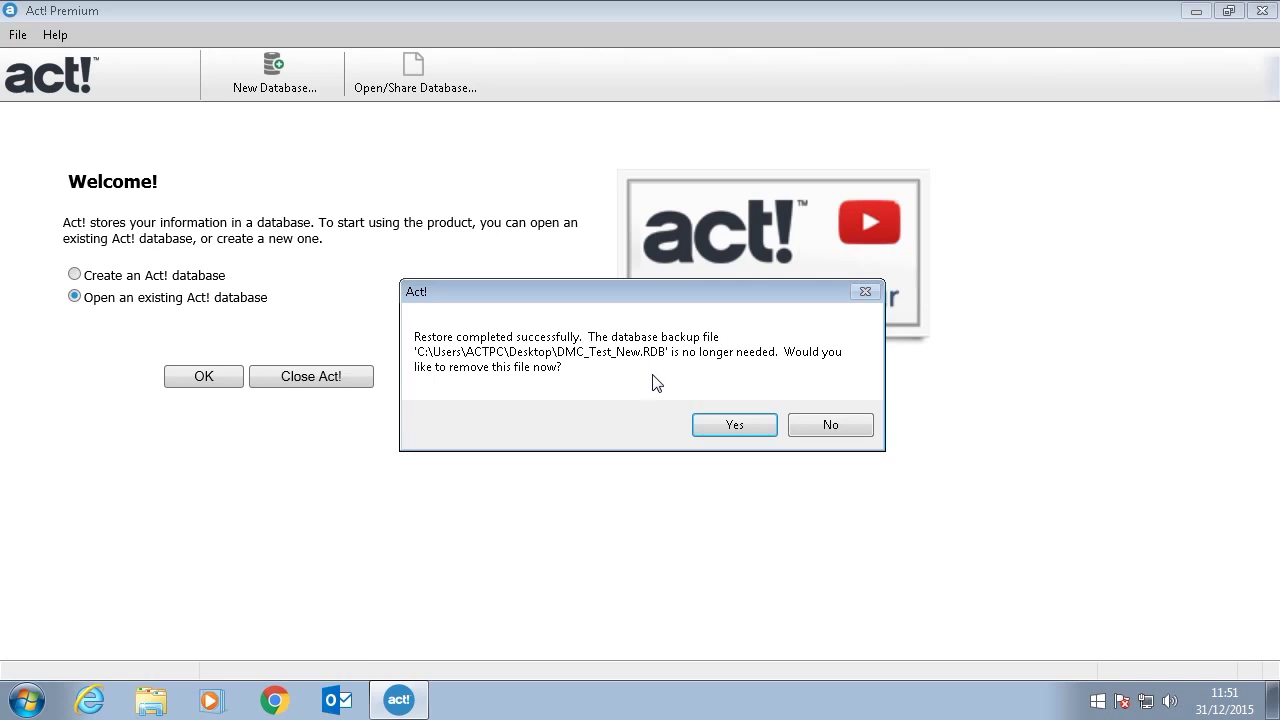
Remove the leftover RDB backup file and decline synchronising immediately
left_click(720, 428)
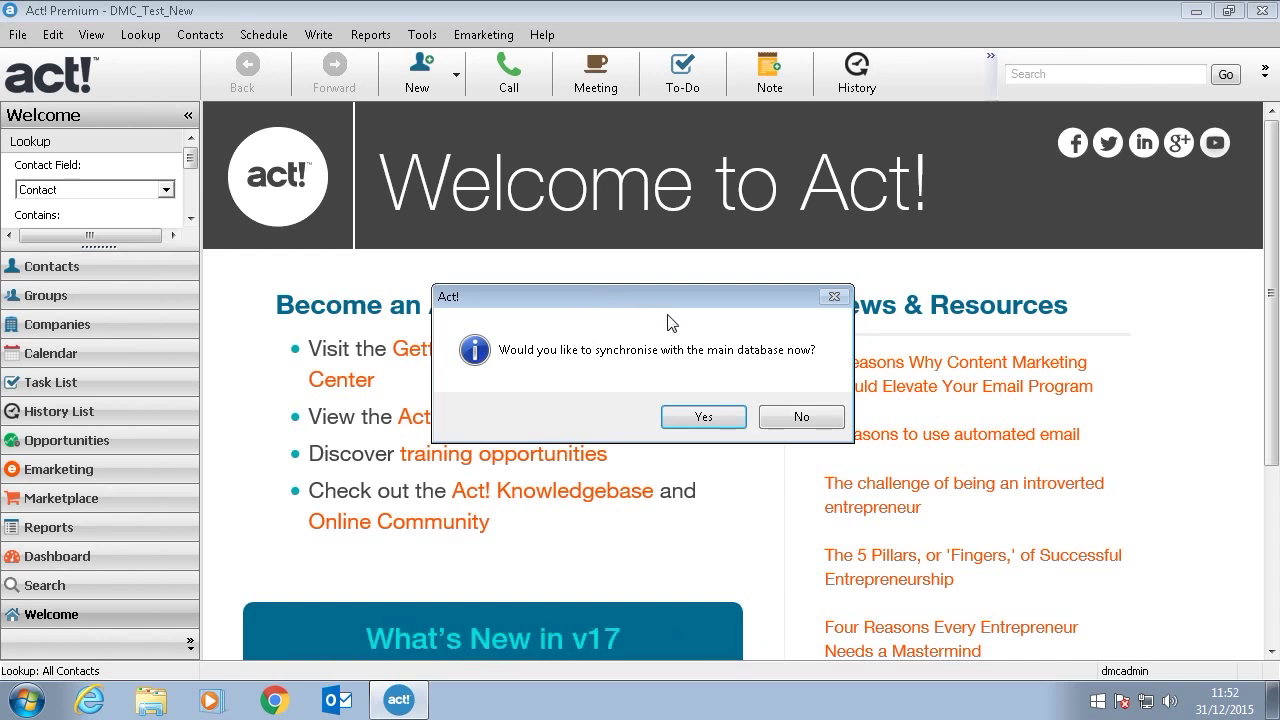
left_click(801, 417)
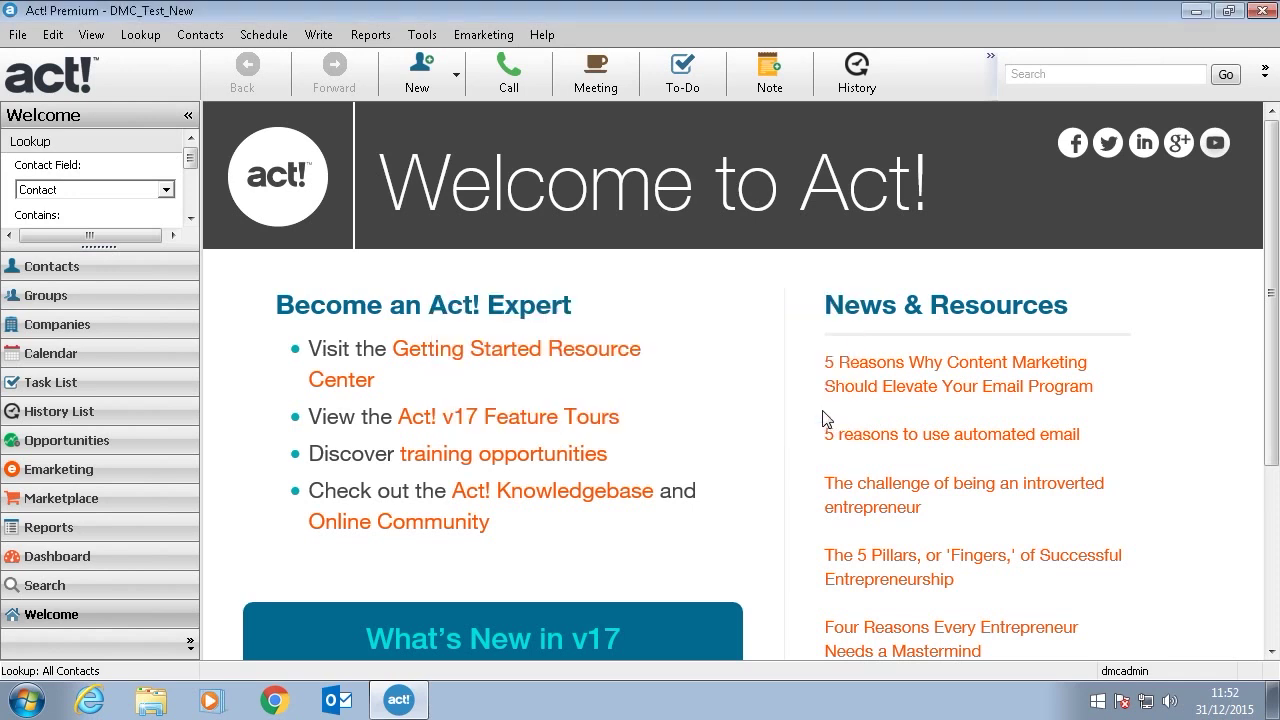
Synchronise DMC_Test_New with the main database, updating 2 records, then close the summary
left_click(424, 35)
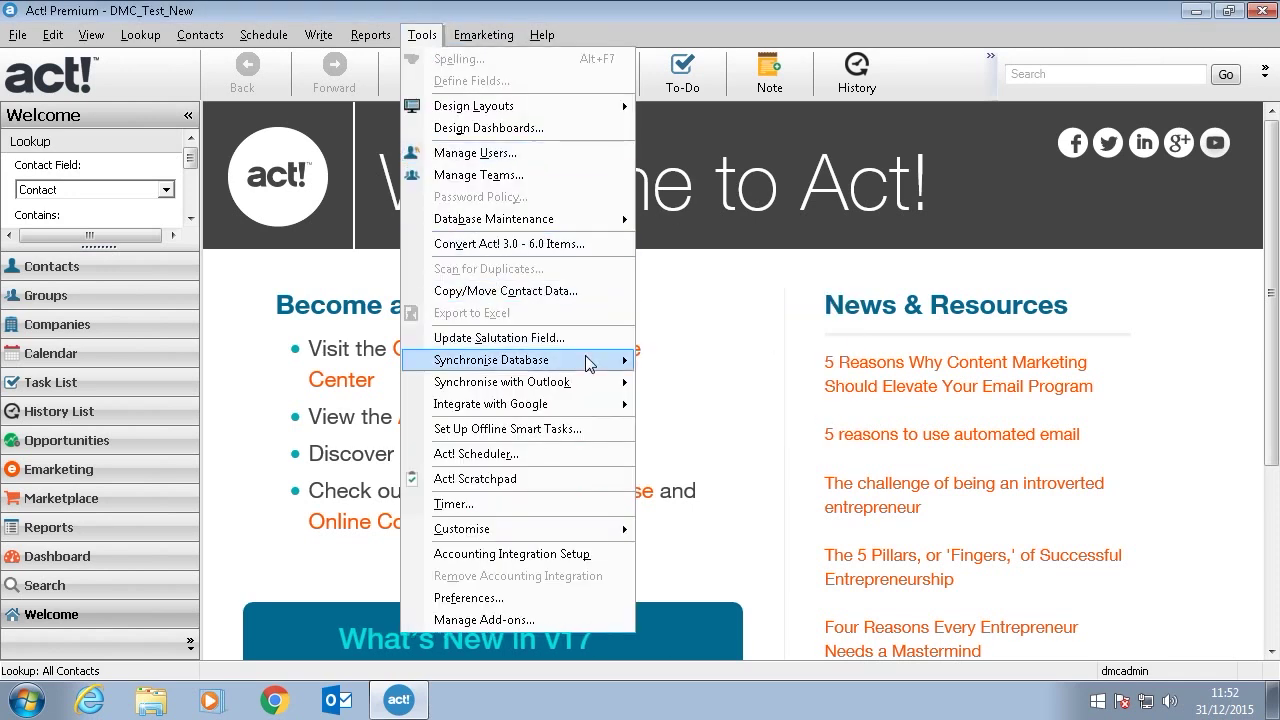
mouse_move(500, 360)
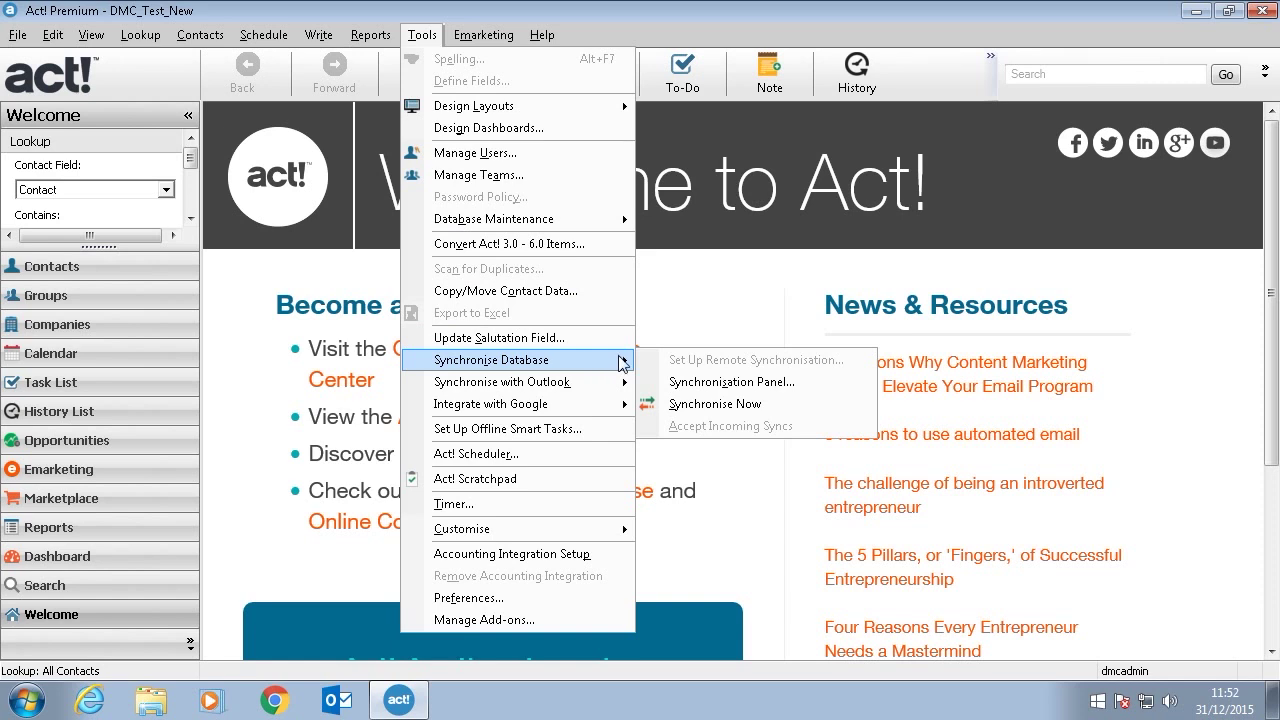
left_click(748, 413)
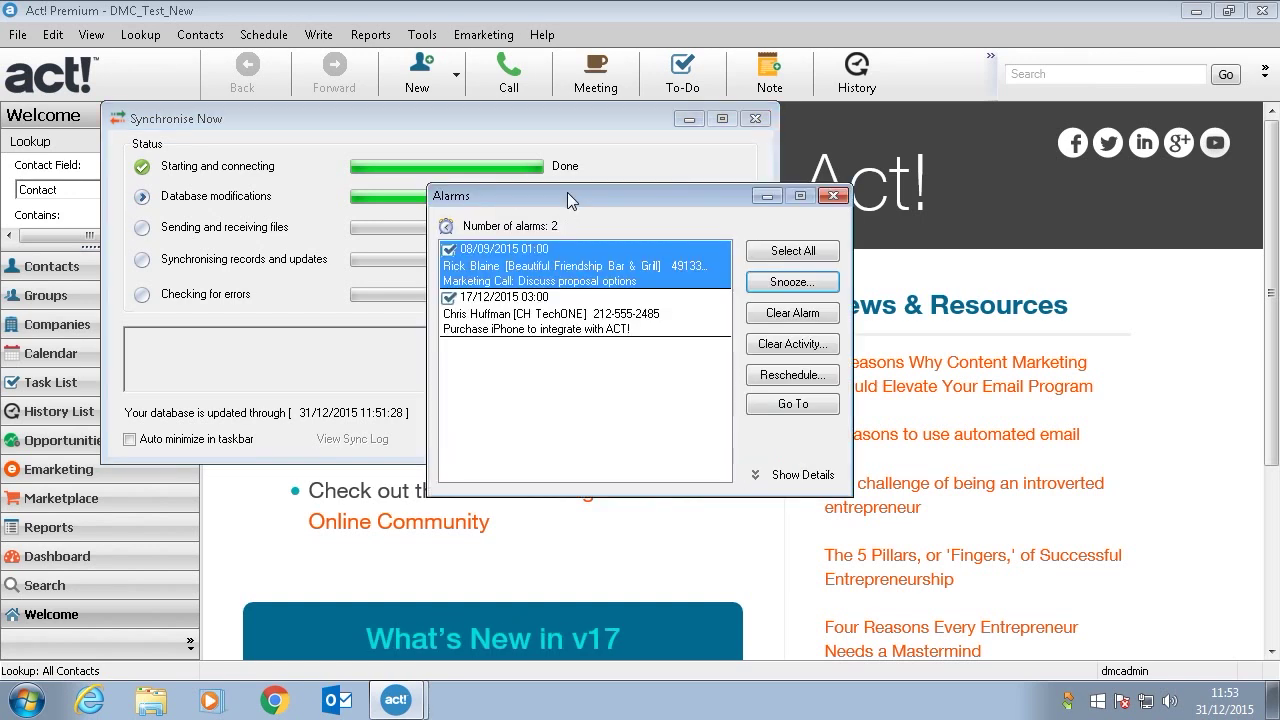
left_click(833, 195)
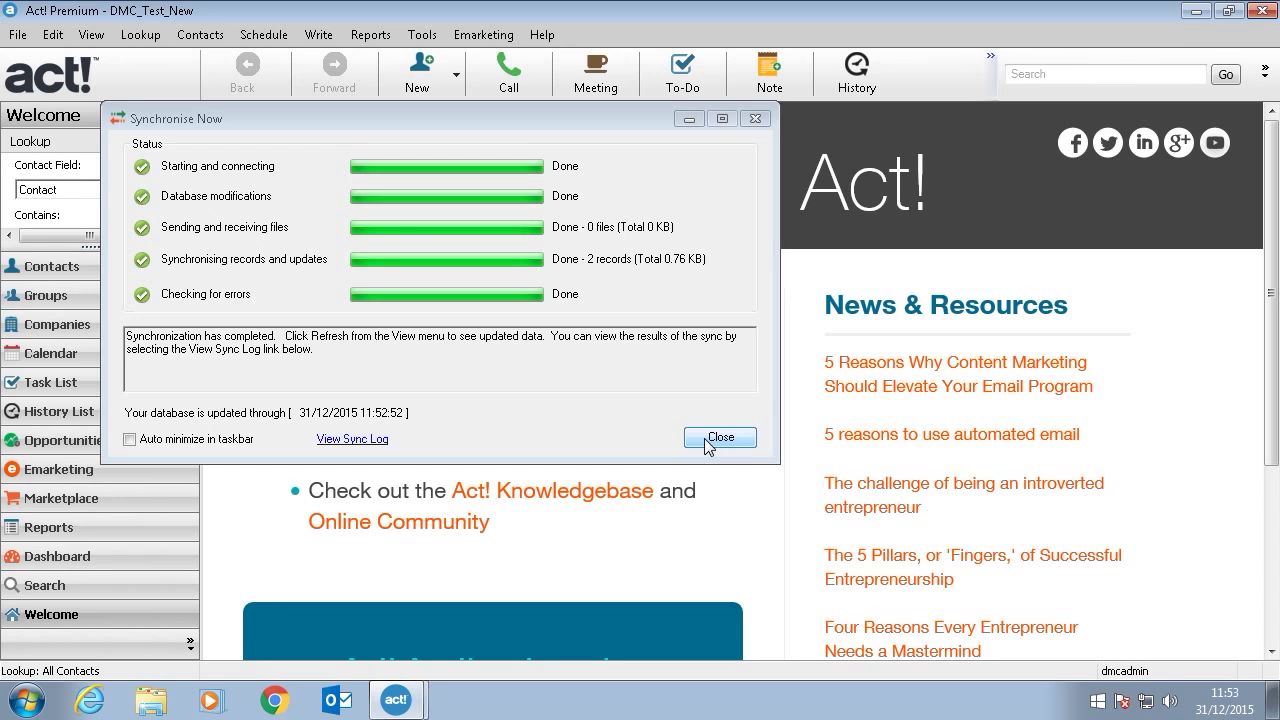
left_click(704, 438)
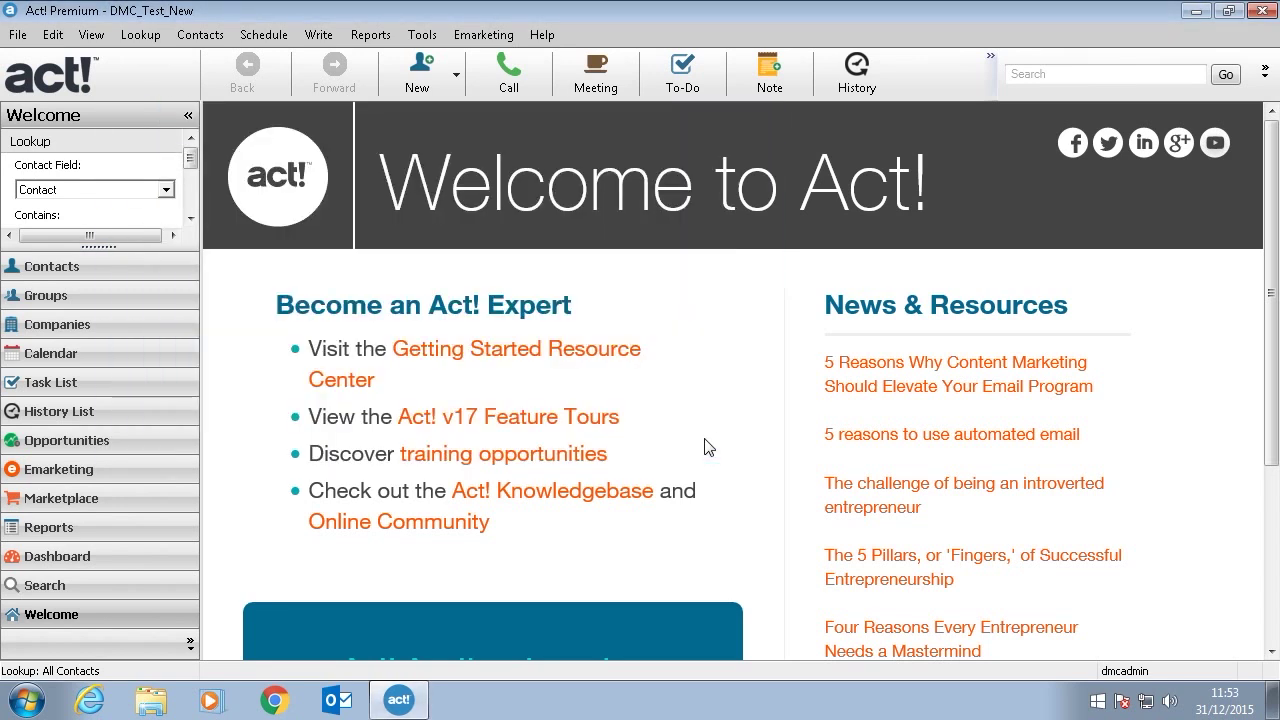
Open the Synchronisation Panel from Tools > Synchronise Database
left_click(421, 36)
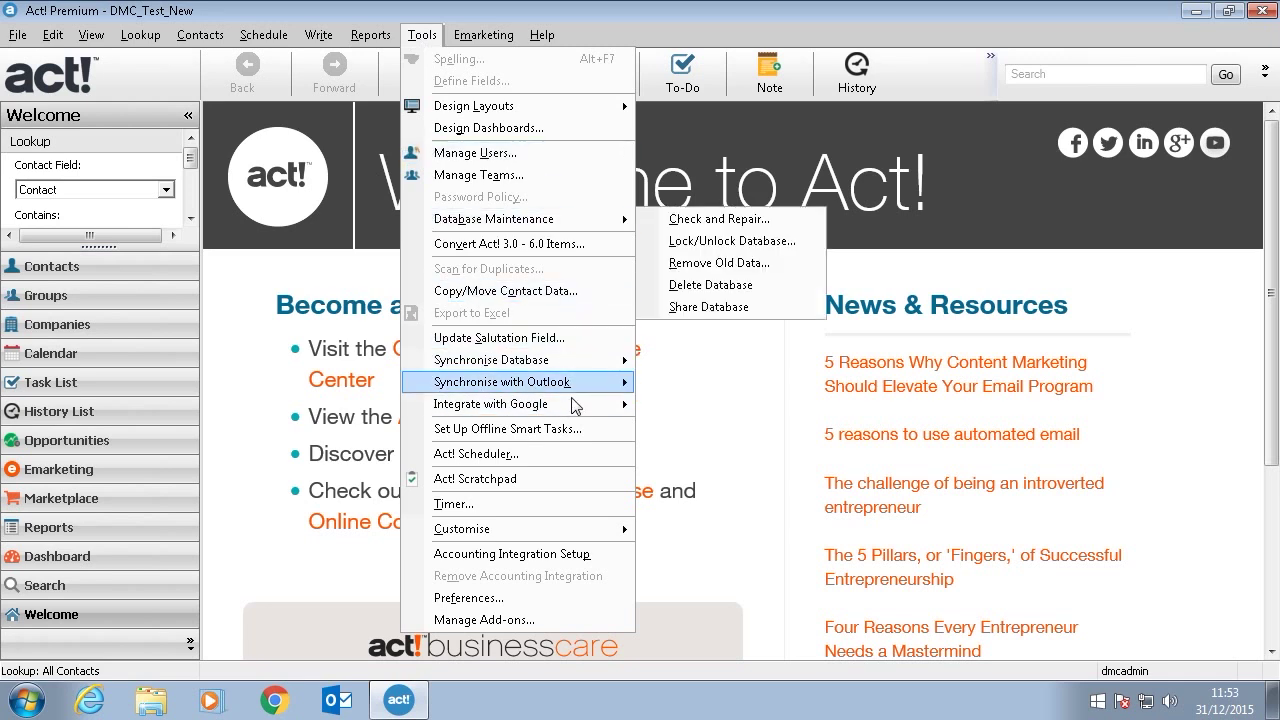
mouse_move(502, 381)
mouse_move(491, 360)
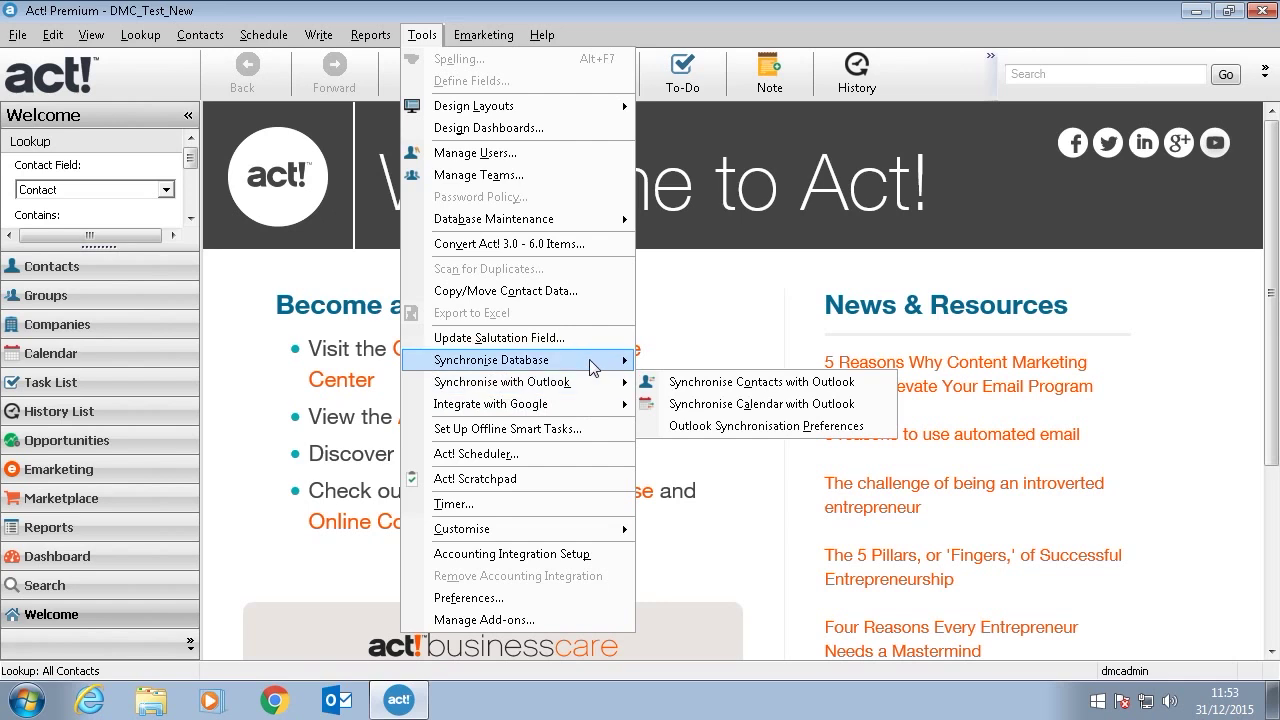
left_click(731, 386)
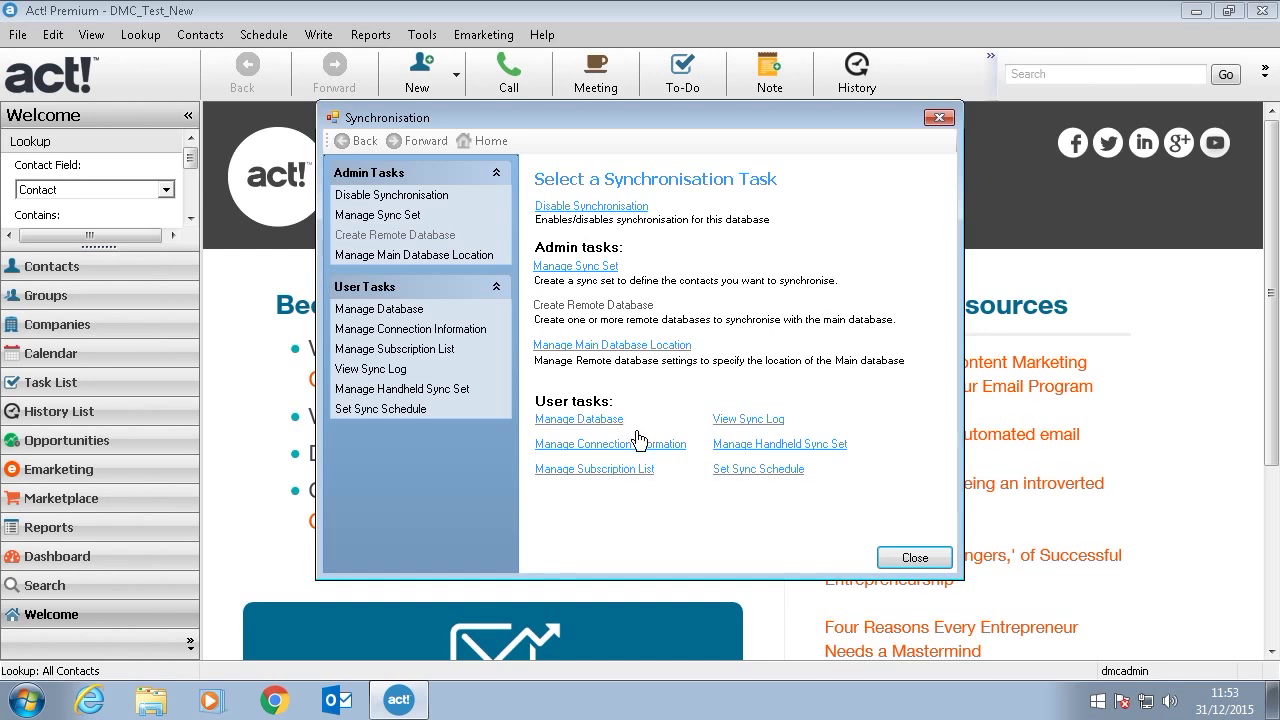
Keep the sync connection WIN-90KRCENUEPM on port 65100 unchanged and close the Synchronisation panel
left_click(578, 452)
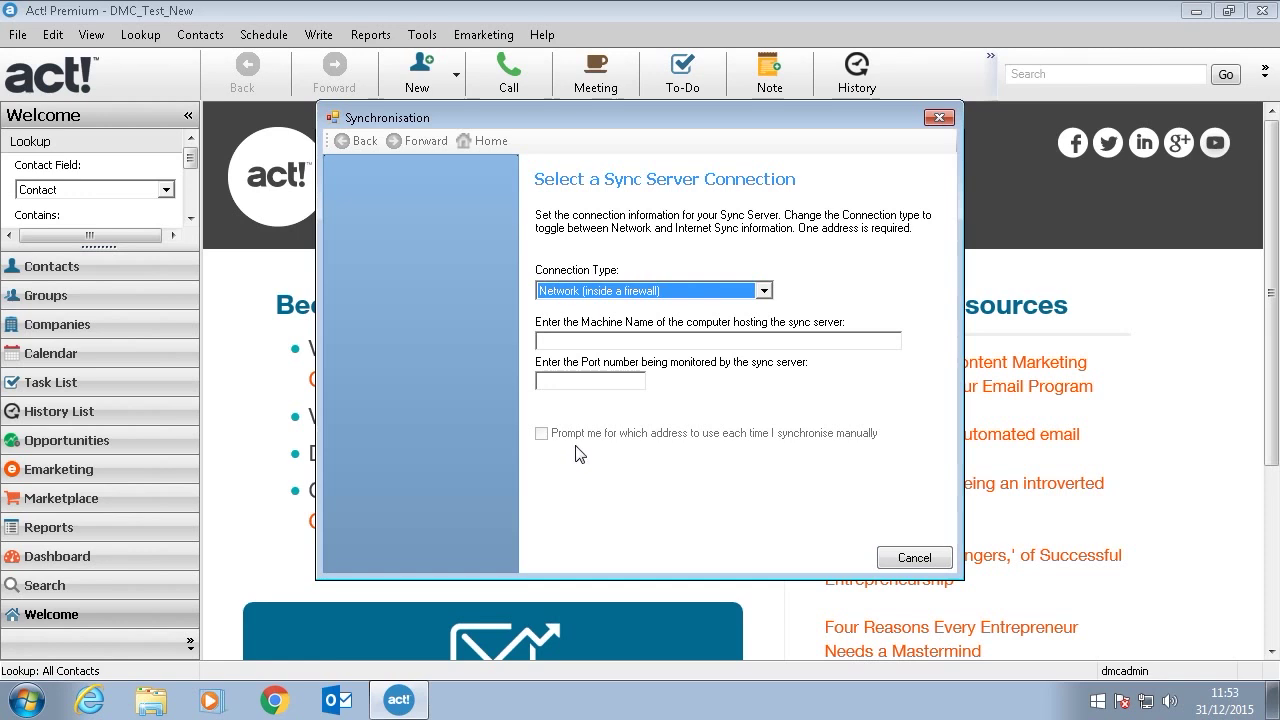
left_click(564, 343)
left_click(655, 341)
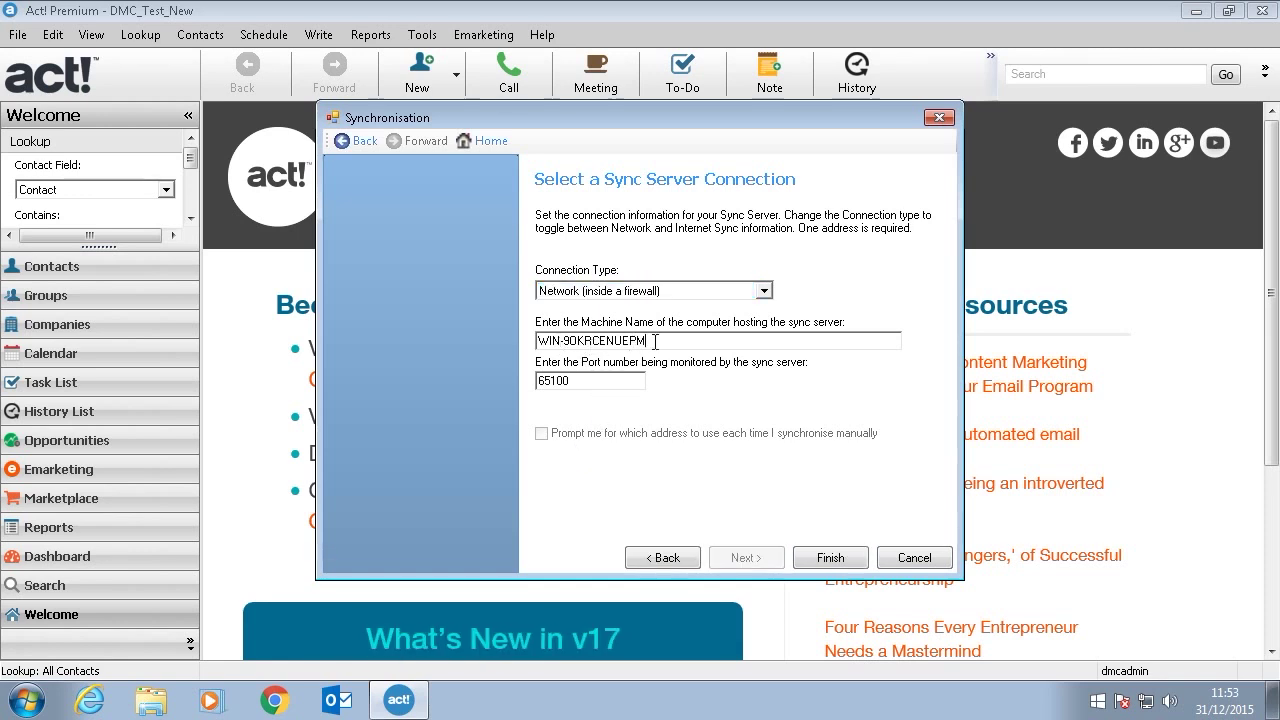
left_click_drag(655, 341, 538, 343)
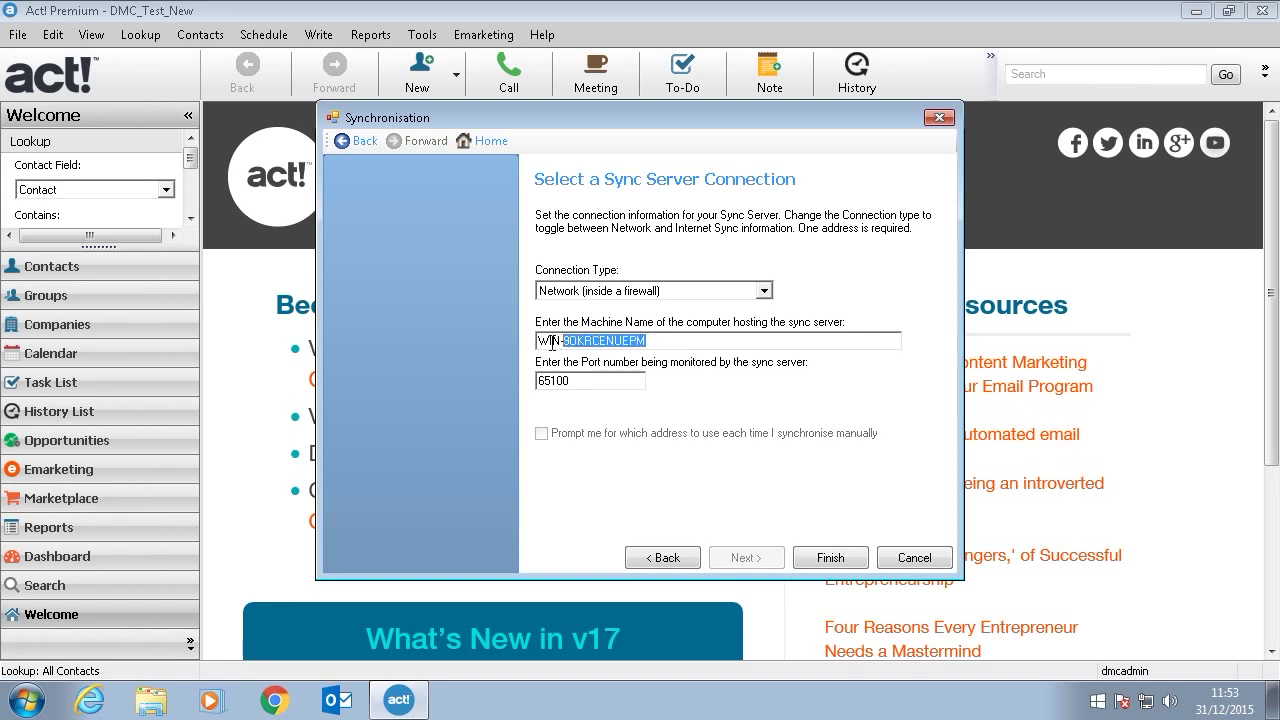
left_click(666, 341)
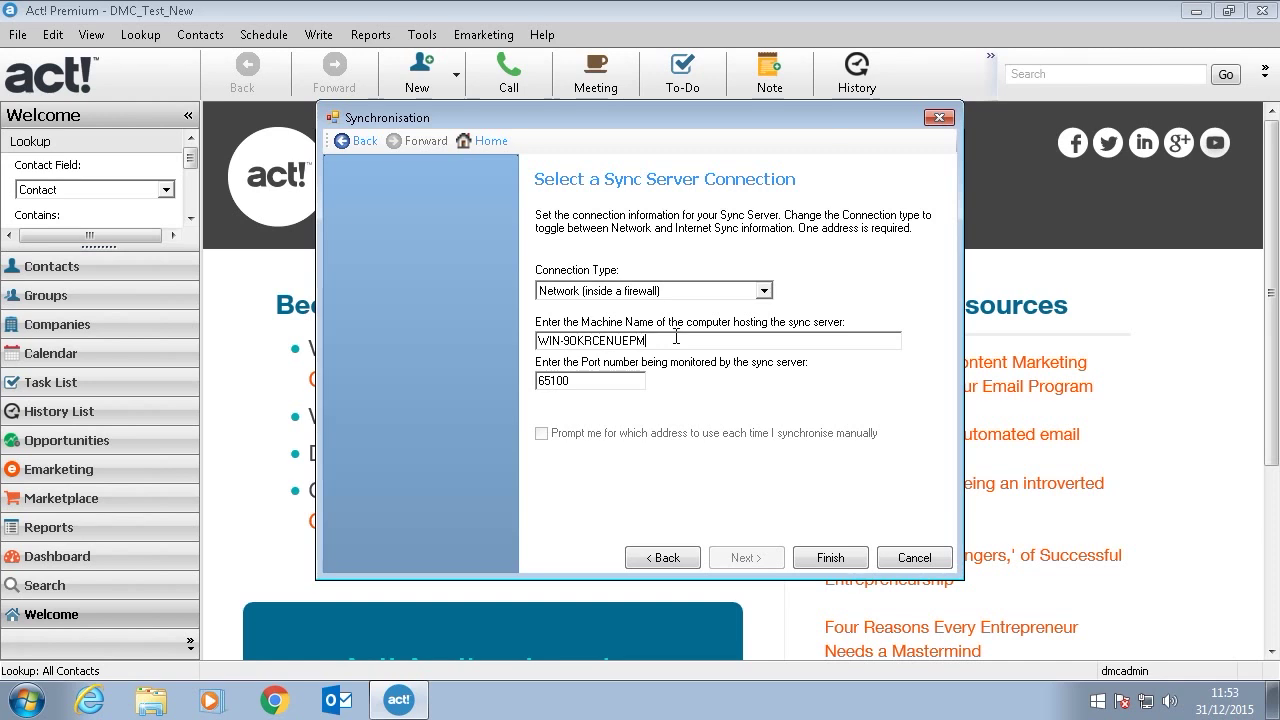
left_click(822, 560)
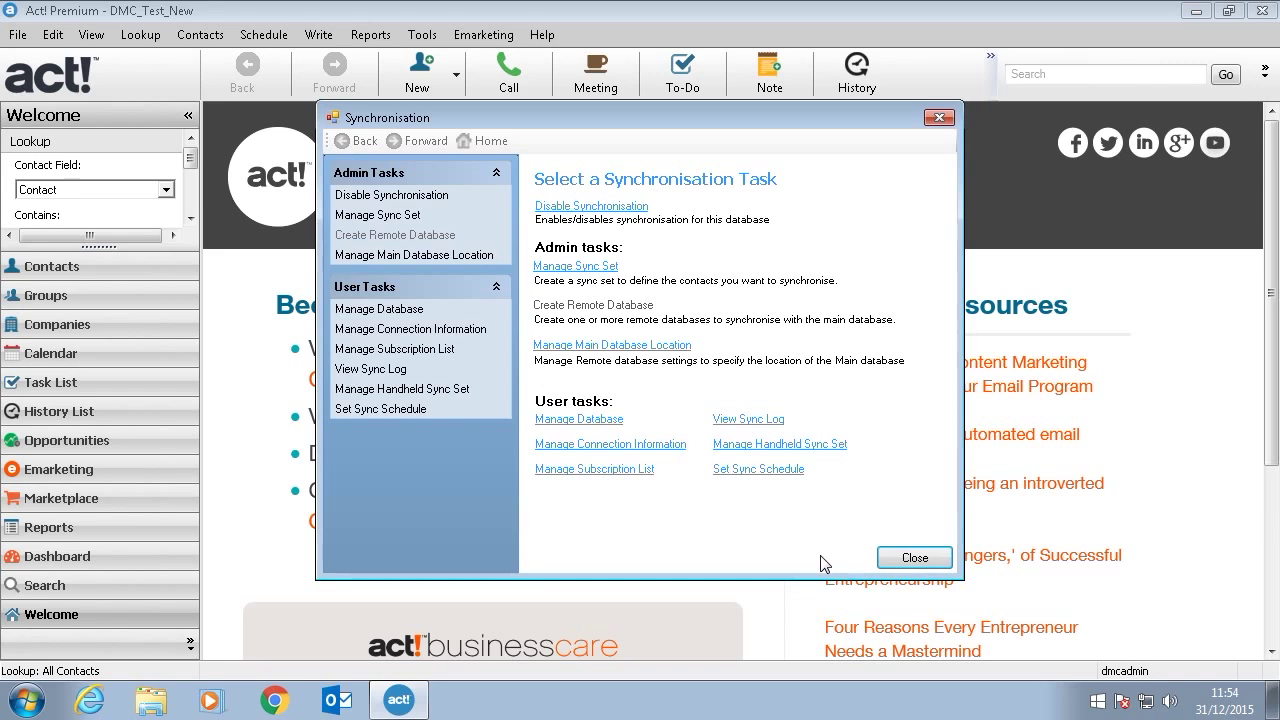
left_click(890, 562)
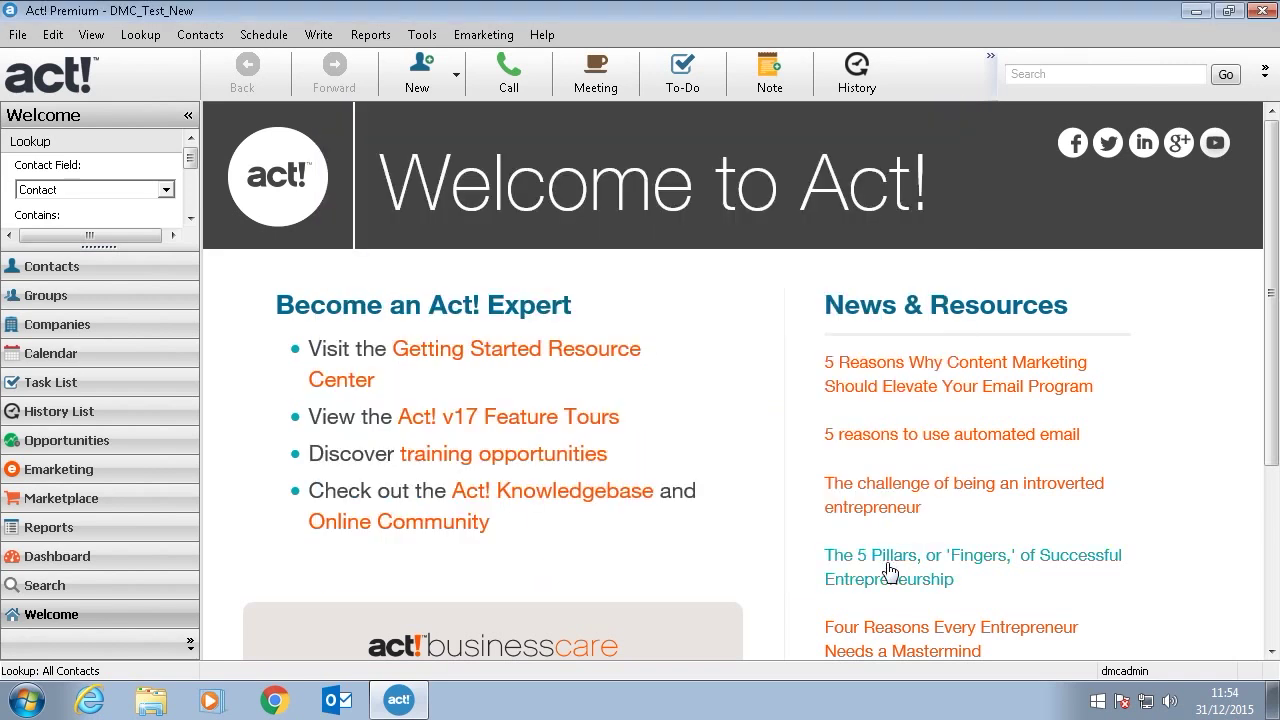